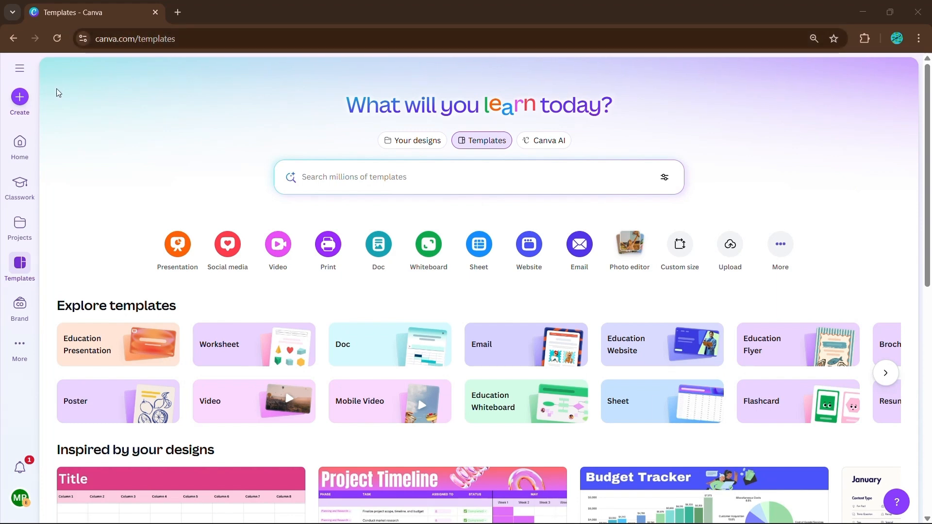
Create a new blank Canva Sheet design from the Sheets options.
left_click(19, 97)
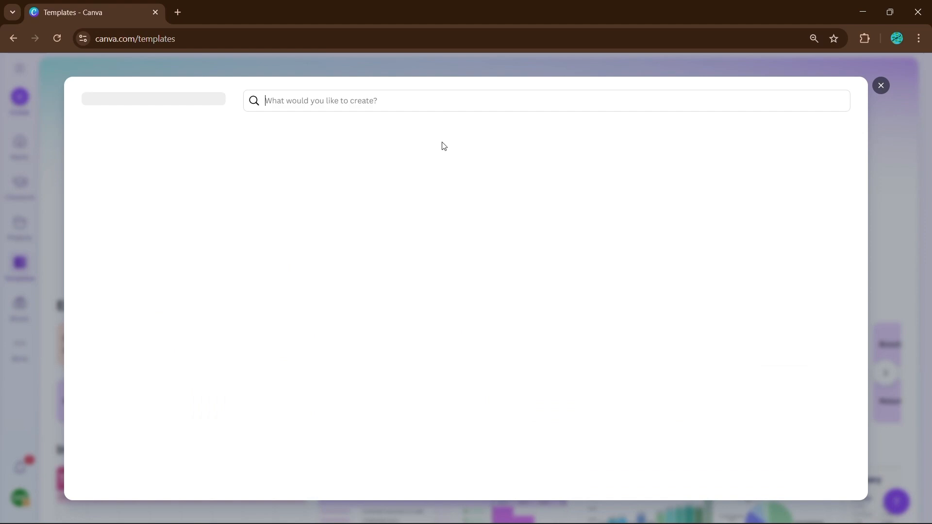
left_click(164, 334)
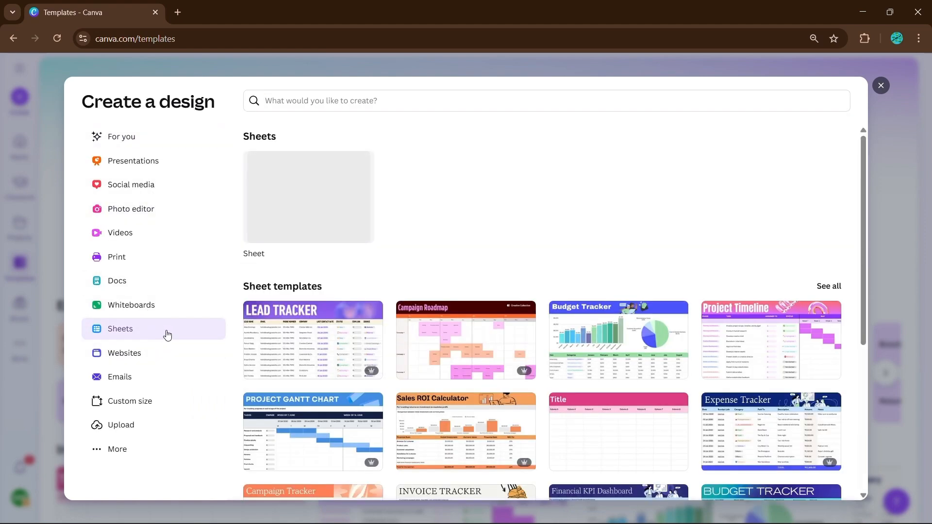
left_click(333, 206)
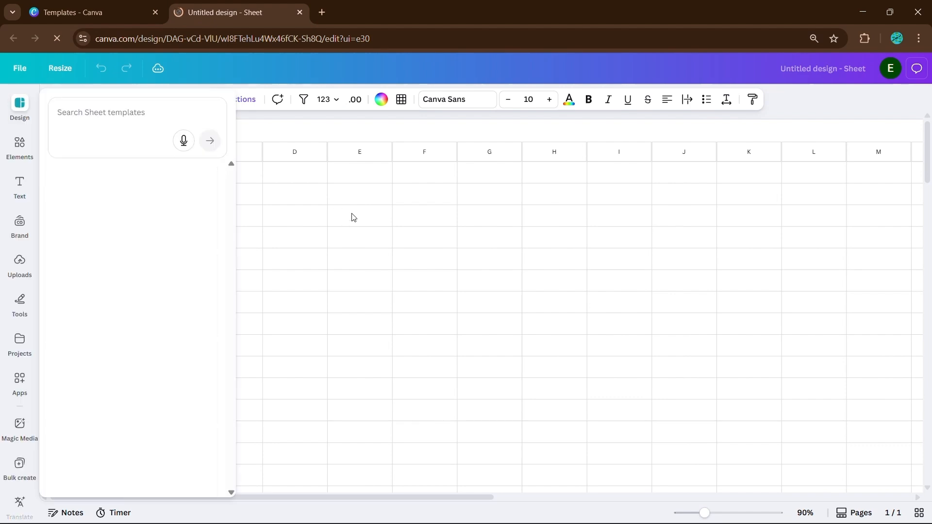
Select cells D2, E4, C3 and F3 in the empty grid.
left_click(293, 191)
left_click(337, 231)
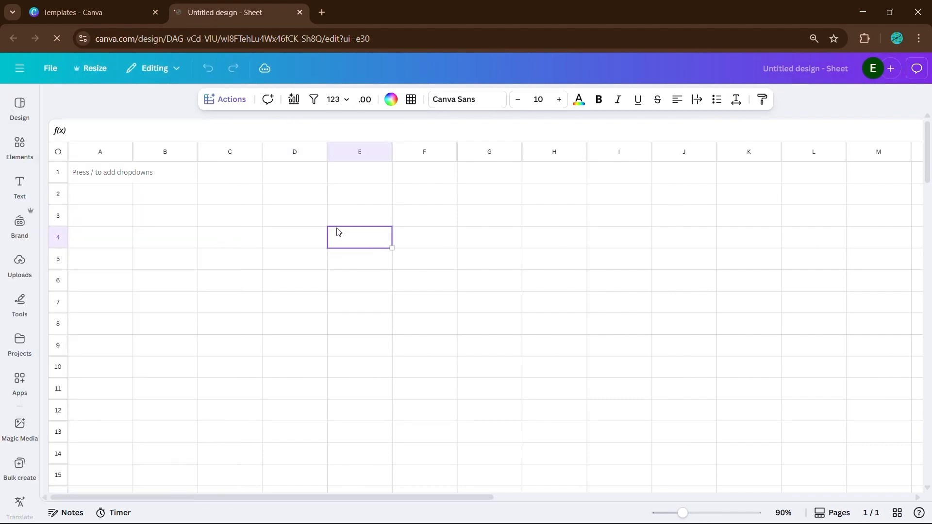
left_click(238, 221)
left_click(427, 216)
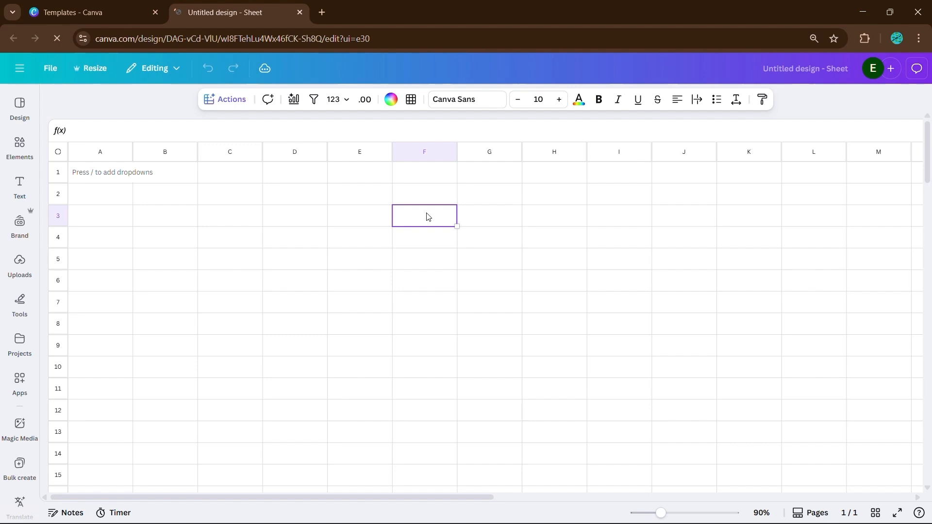
Start a formula with '=' in cell F3 and scroll through the suggested functions.
double_click(427, 216)
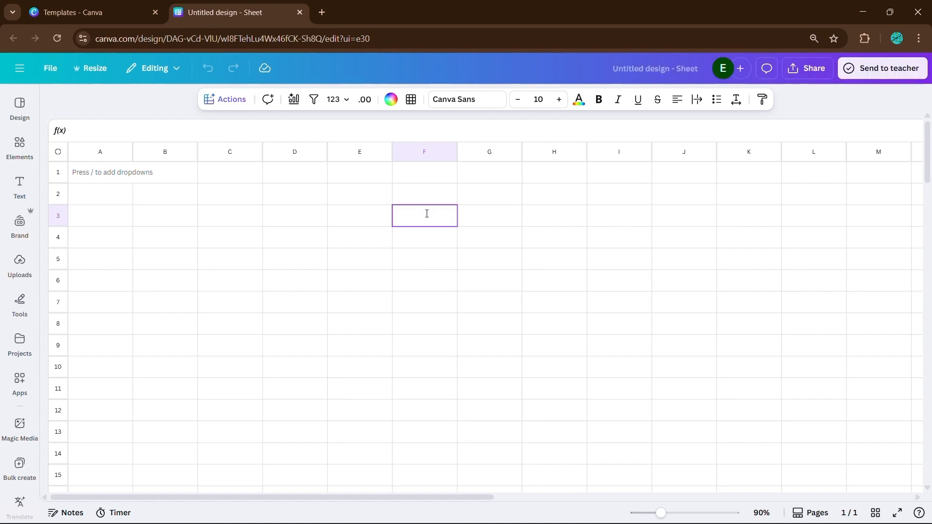
type("=")
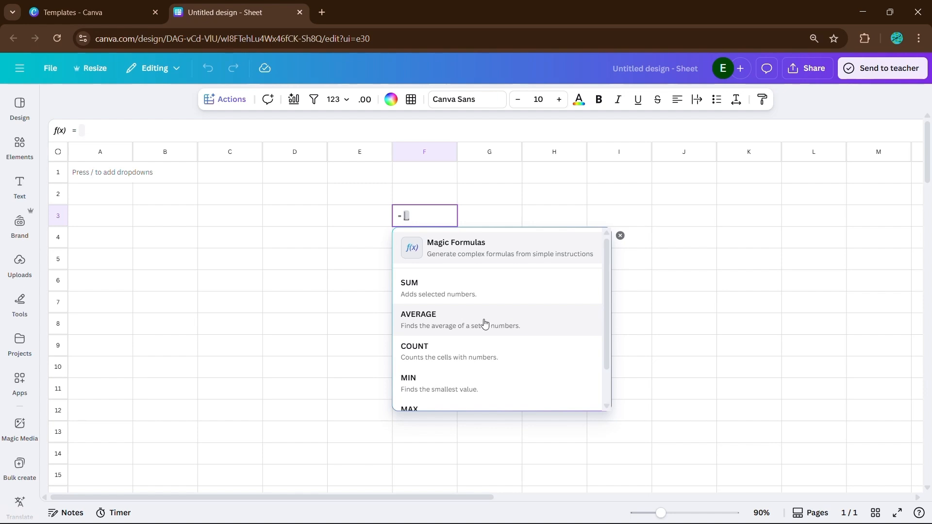
scroll(476, 324, "down", 2)
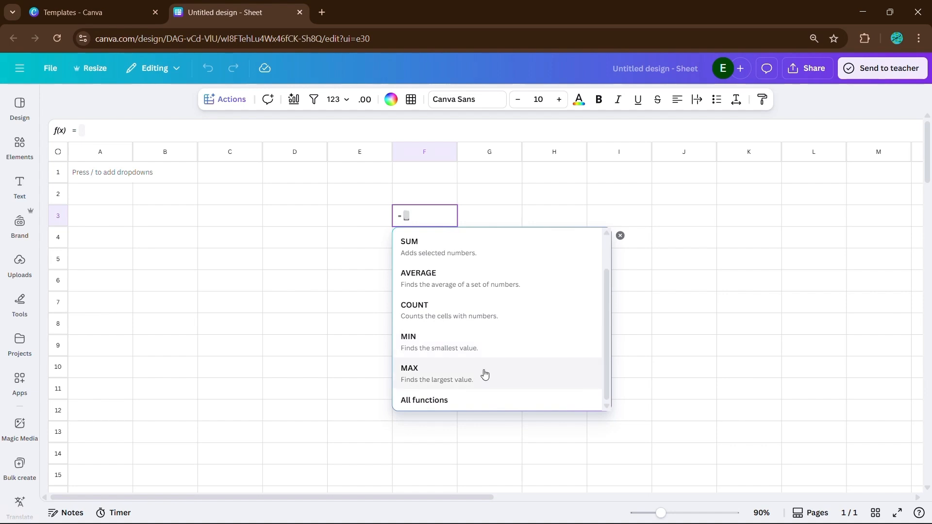
scroll(486, 365, "up", 1)
scroll(486, 365, "down", 1)
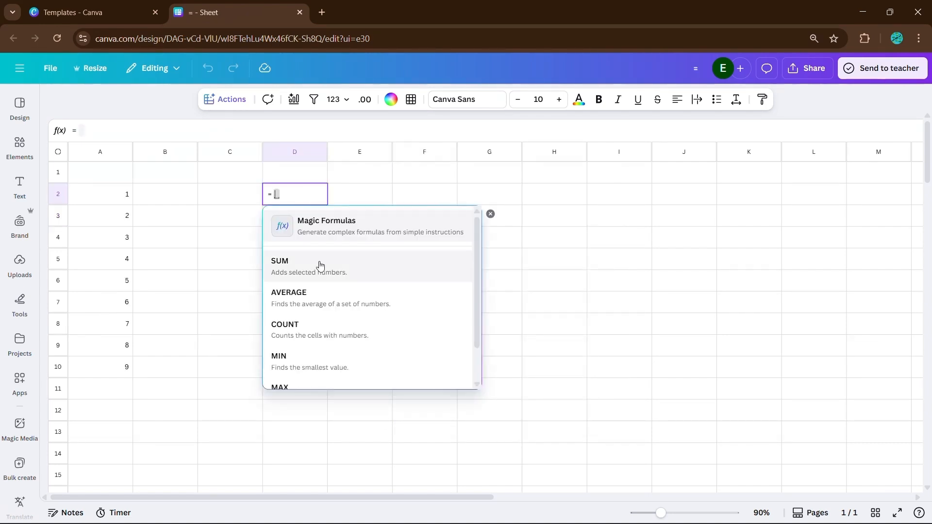
Enter =SUM(A2:A10) in D2 to get 45.
left_click(345, 267)
left_click_drag(108, 190, 118, 362)
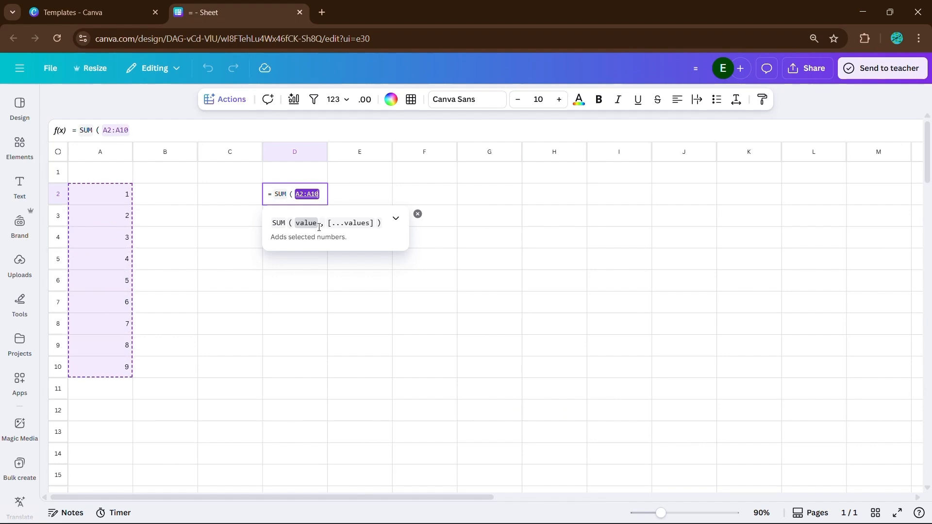
type(")")
key("Return")
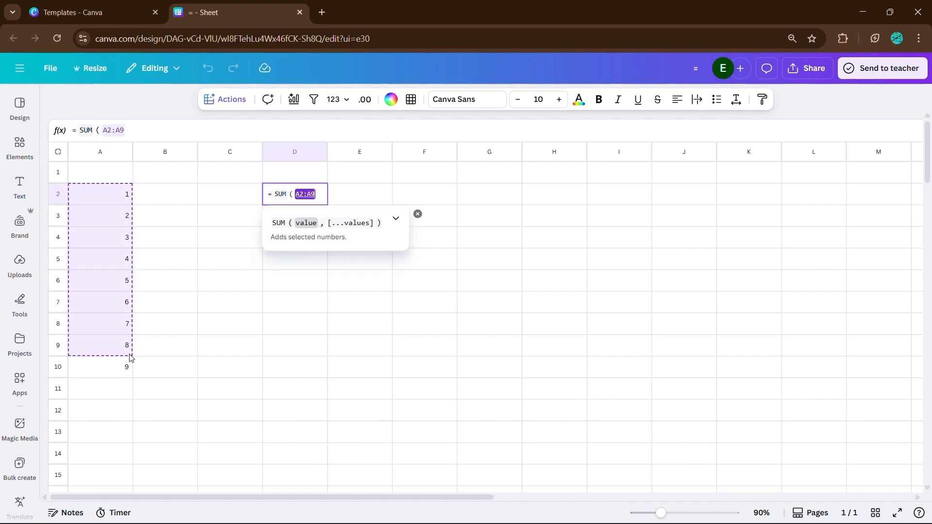
left_click_drag(130, 354, 130, 363)
key("Return")
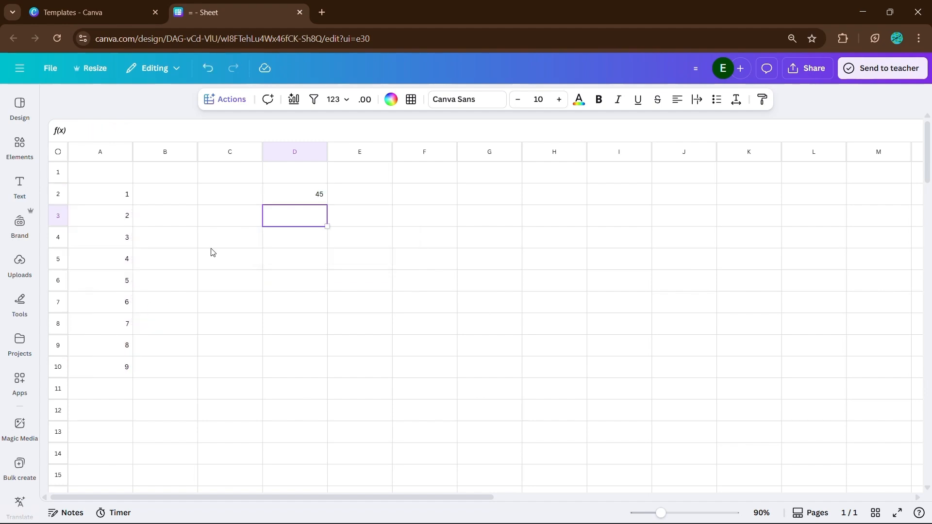
Enter =AVERAGE(A2:A10) in D3 to get 5.
type("=")
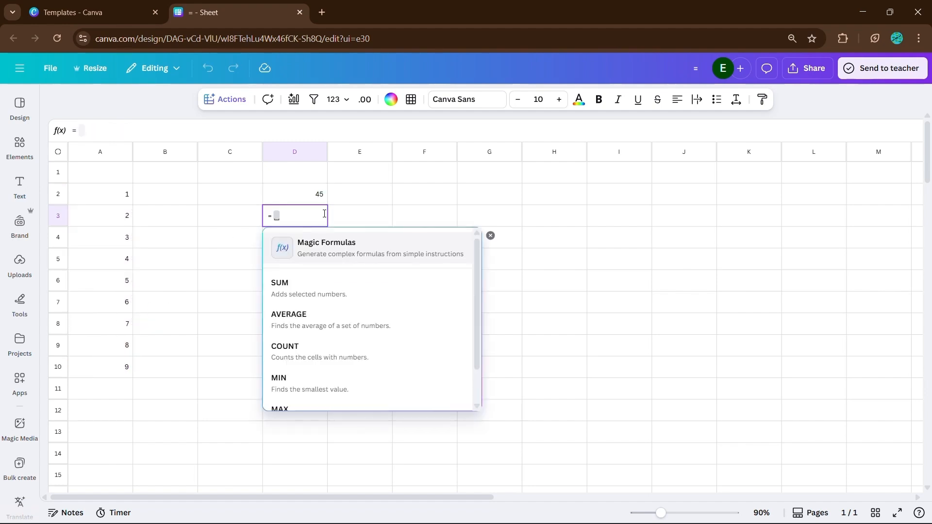
left_click(298, 322)
left_click_drag(126, 194, 125, 365)
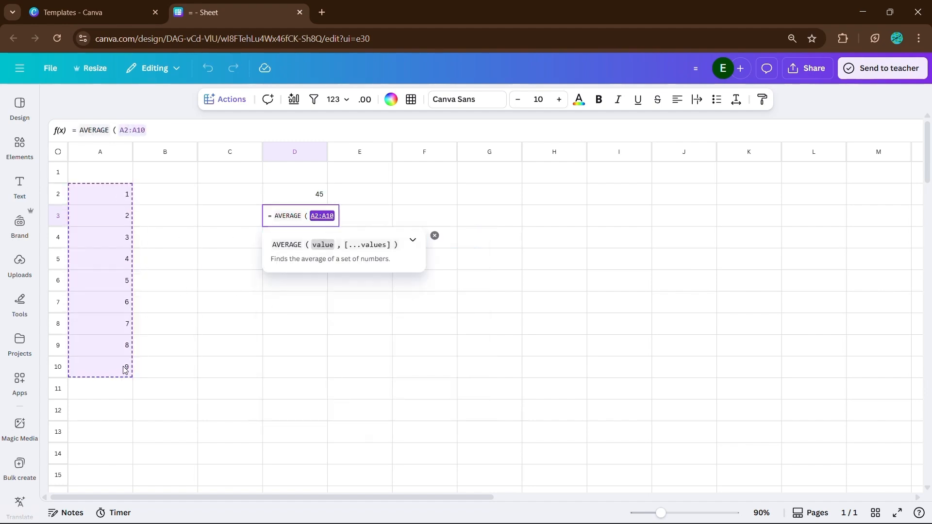
key("Return")
Enter =COUNT(A2:A10) in D4 to get 9.
left_click(280, 238)
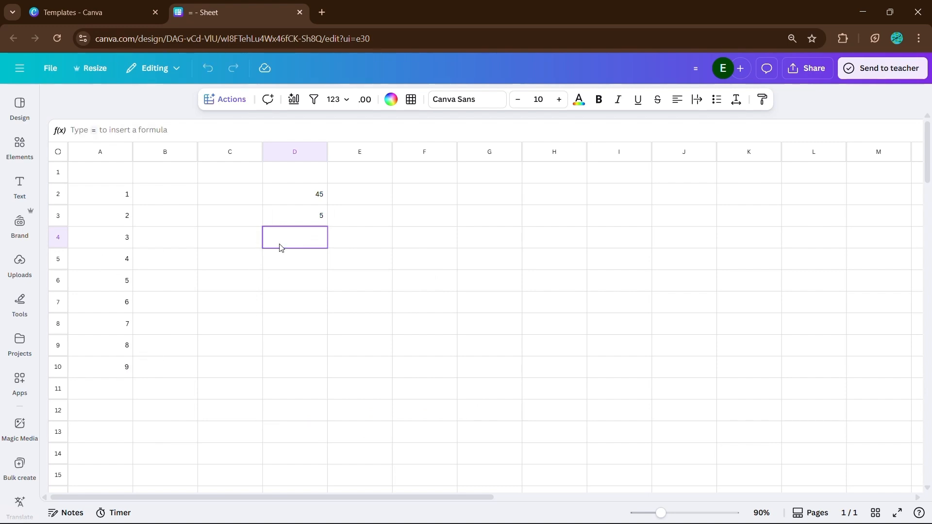
type("=")
left_click(300, 370)
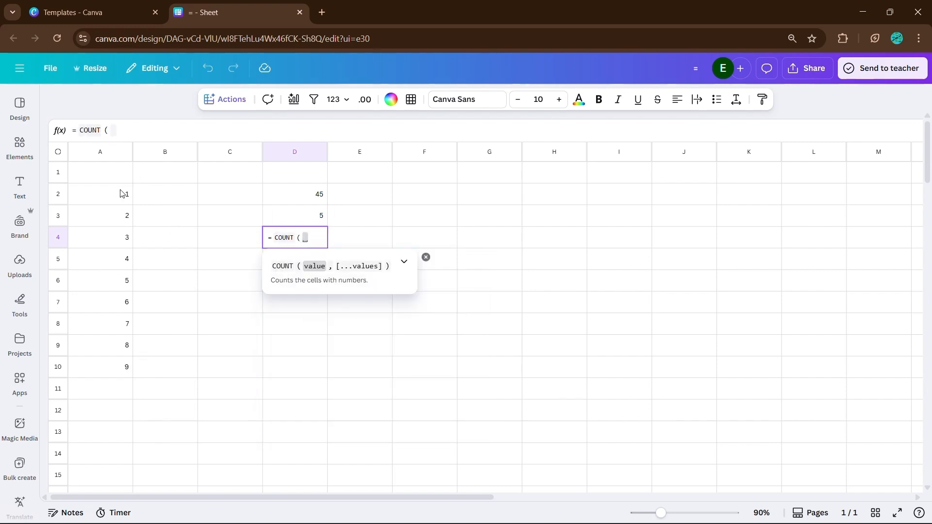
left_click_drag(119, 192, 130, 362)
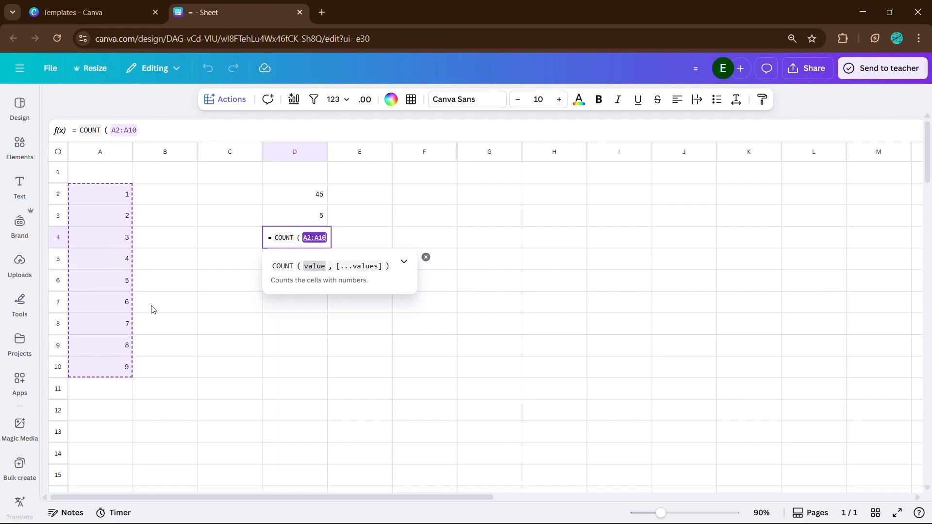
type(")")
key("Return")
Enter =MIN(A2:A10) in D5 to get 1.
left_click(320, 262)
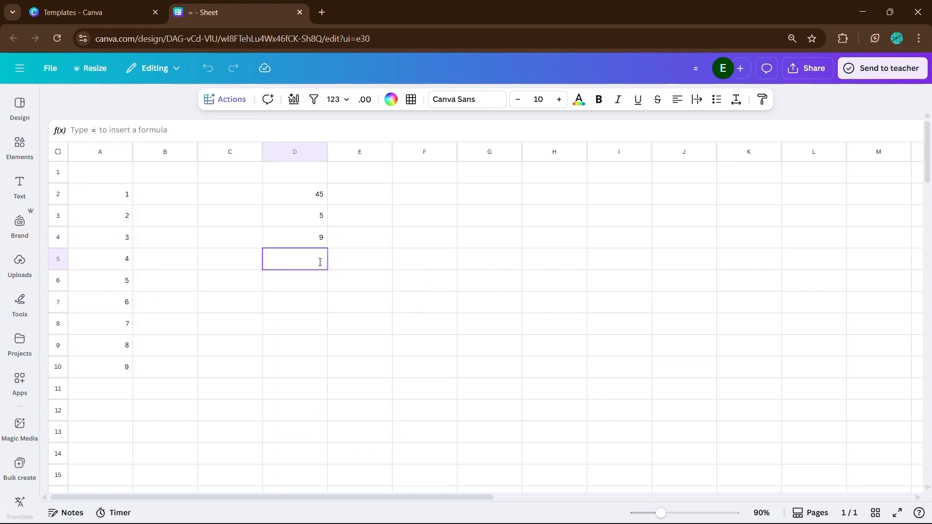
type("=")
left_click(282, 420)
left_click_drag(119, 195, 116, 374)
key("Return")
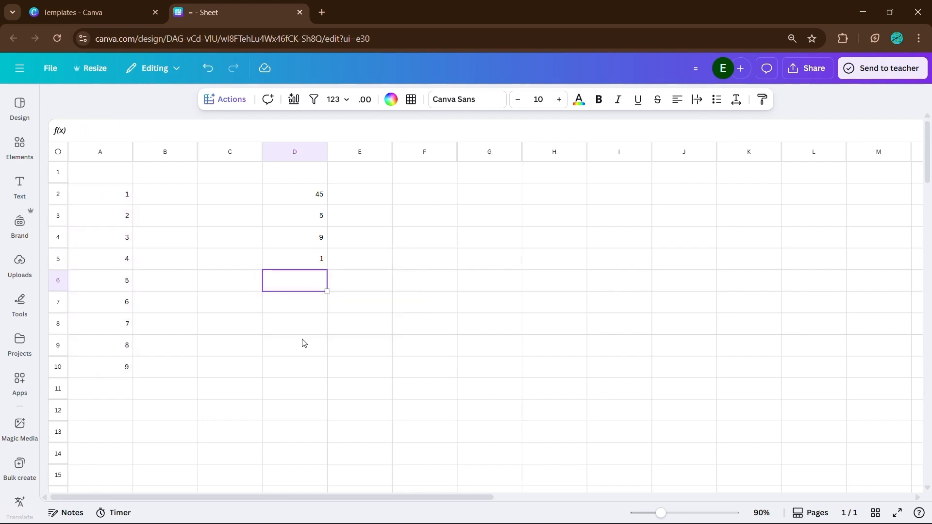
Enter =MAX(A2:A10) in D6 to get 9.
type("=")
scroll(292, 382, "down", 1)
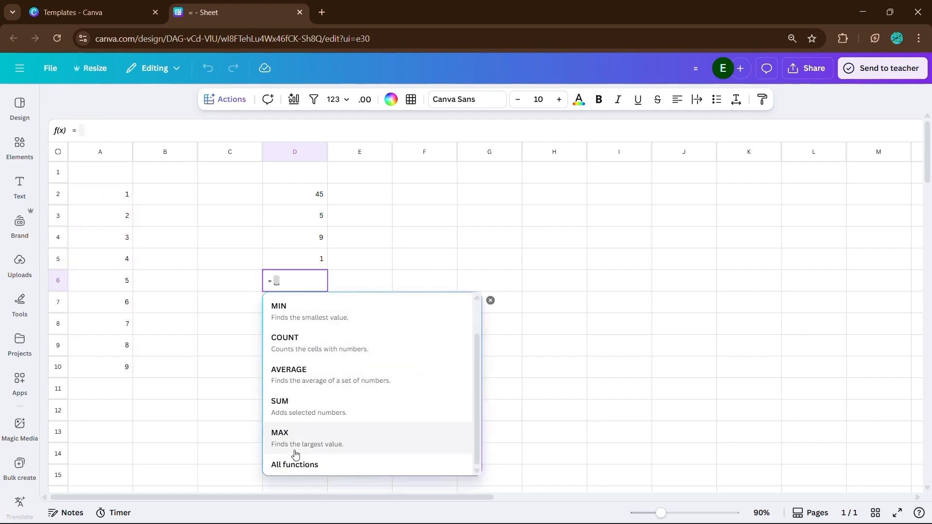
left_click(294, 440)
left_click_drag(99, 189, 116, 358)
key("Return")
Import the Q1 Sustainability Strategy Doc PDF and view it while it imports.
left_click(391, 276)
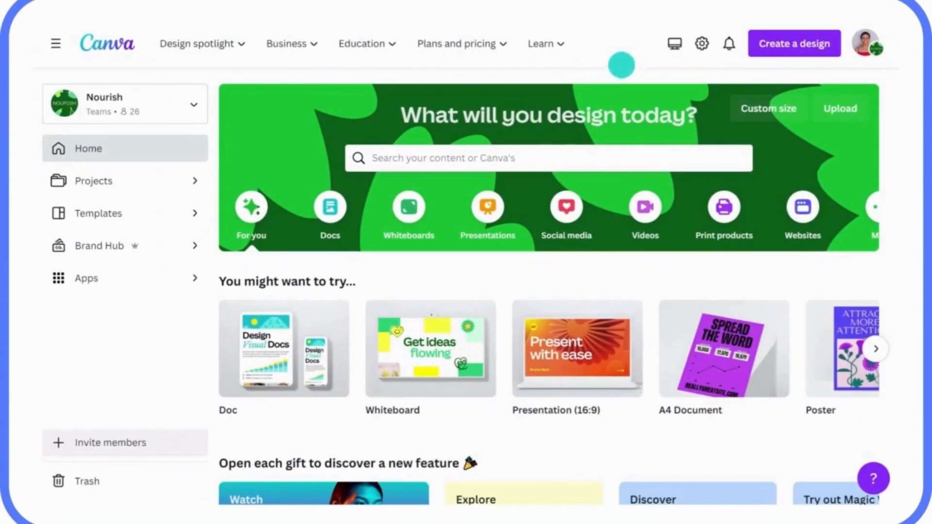
left_click(793, 45)
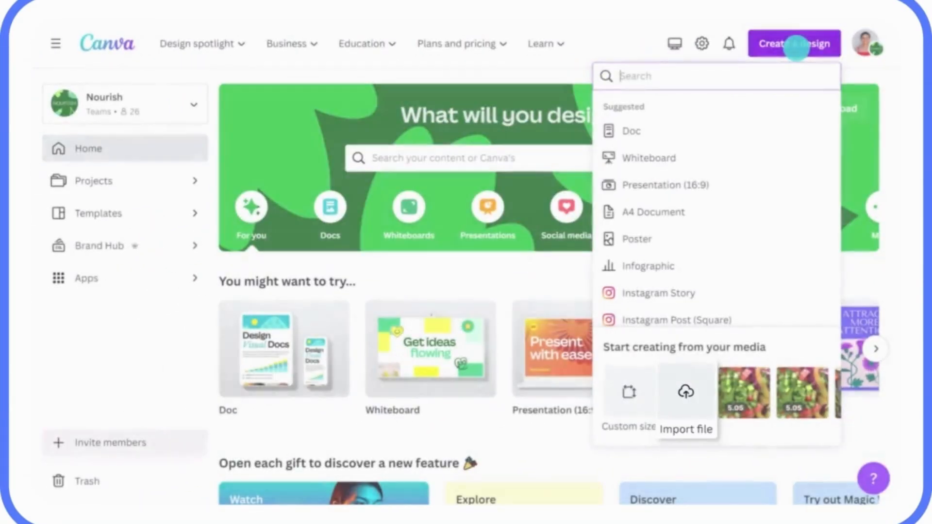
left_click(685, 377)
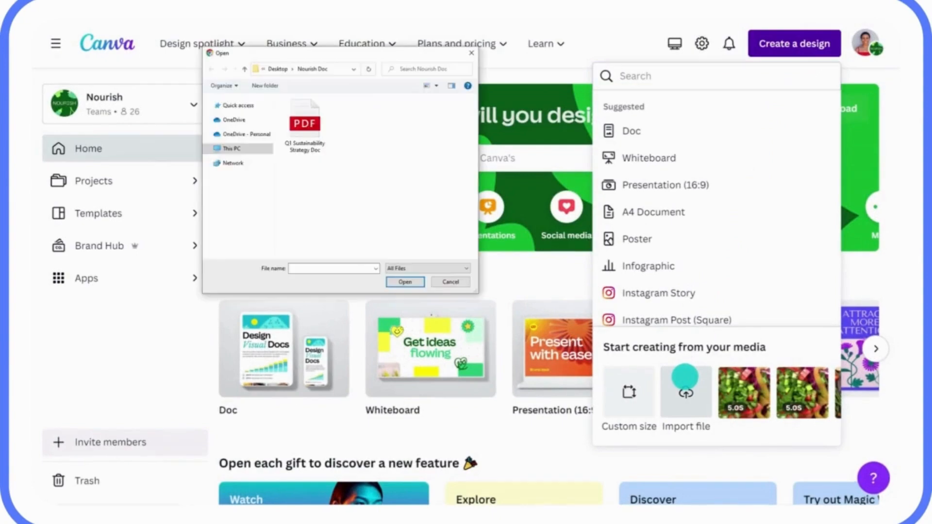
left_click(305, 124)
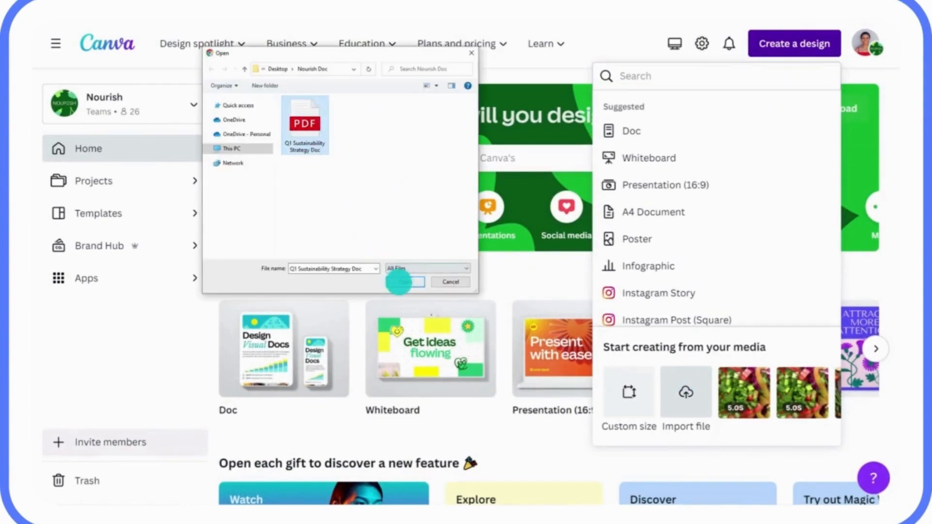
left_click(403, 281)
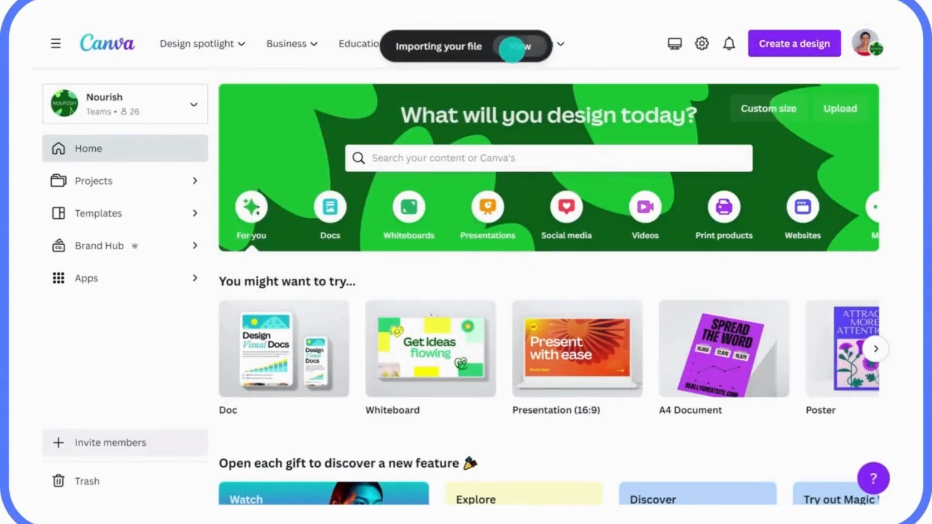
left_click(513, 45)
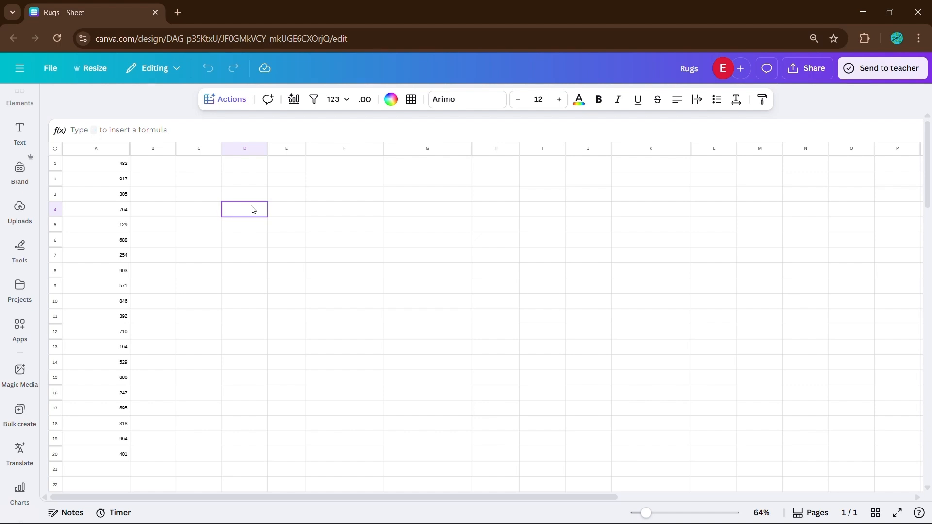
Ask Magic Formulas in D4 to 'add values from a1 until a20', getting =SUM(A1:A20).
double_click(252, 208)
type("=")
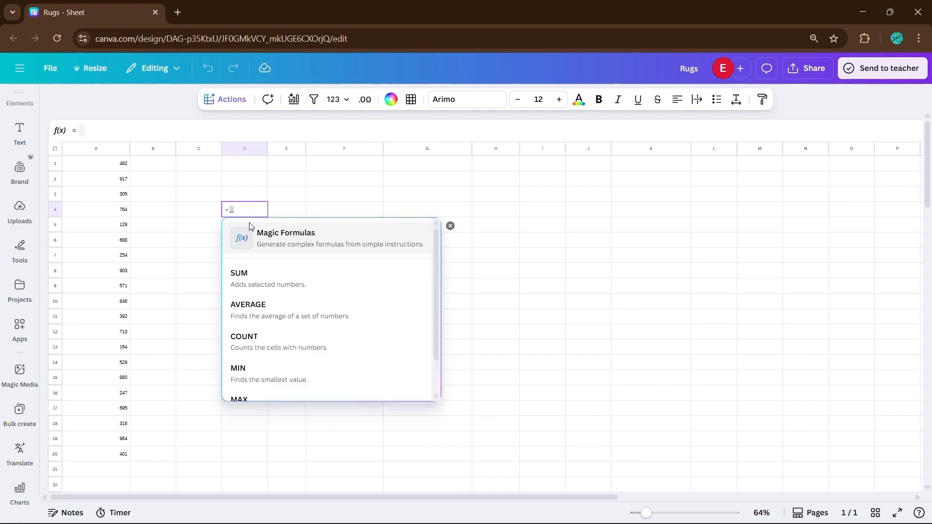
left_click(311, 248)
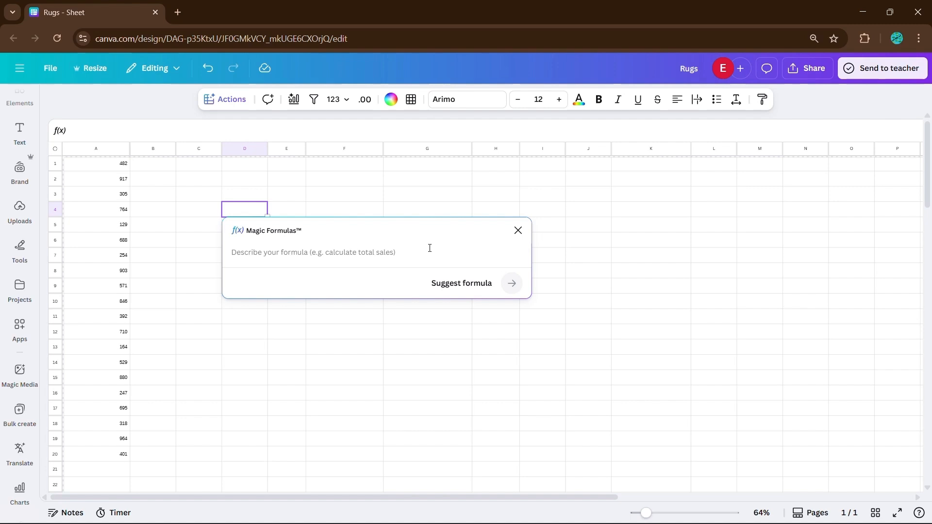
type("a")
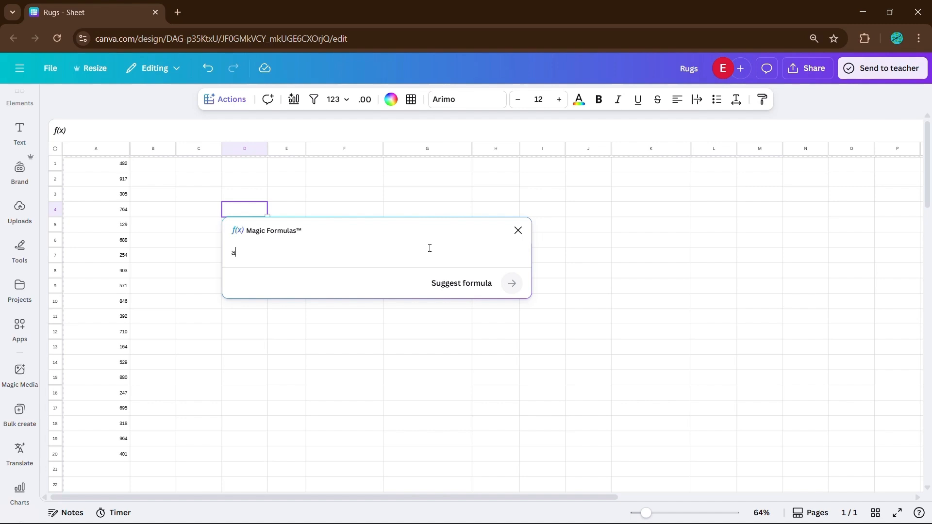
type("dd values from ")
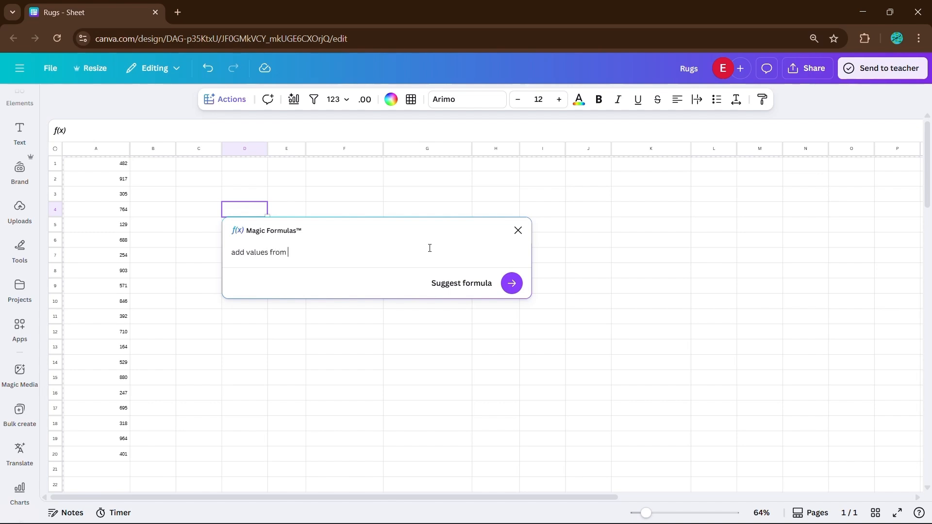
type("a1 until a20")
left_click(514, 284)
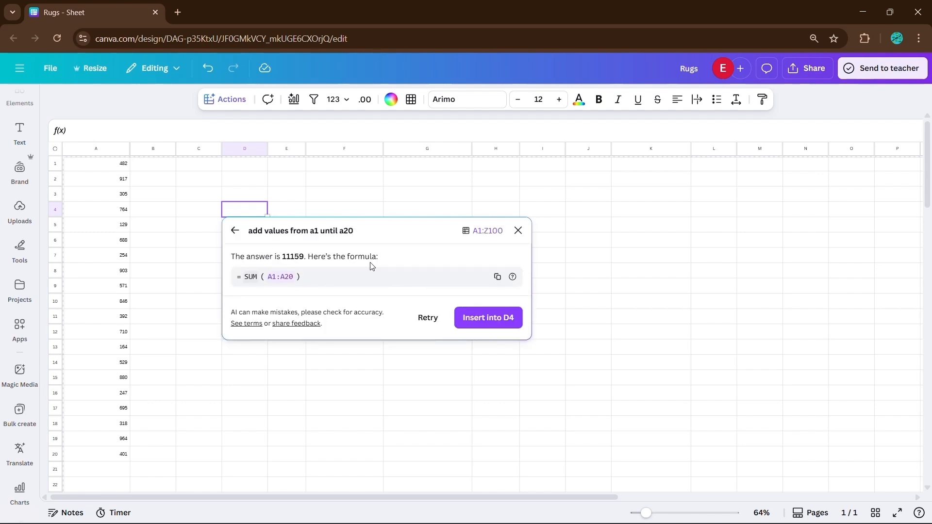
Insert the suggested =SUM(A1:A20) into D4, showing 11159.
left_click(473, 318)
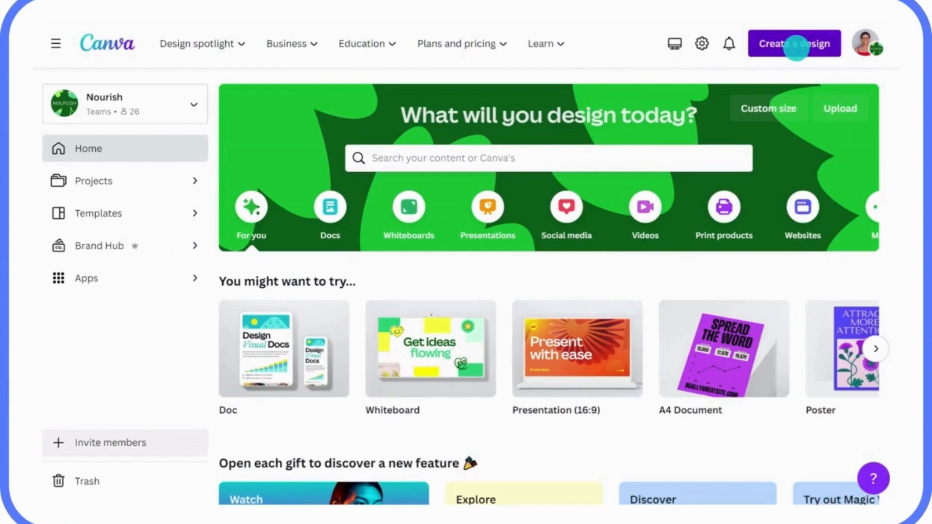
Import the Q1 Sustainability Strategy Doc PDF, then select the Industry cells D2:D10.
left_click(778, 51)
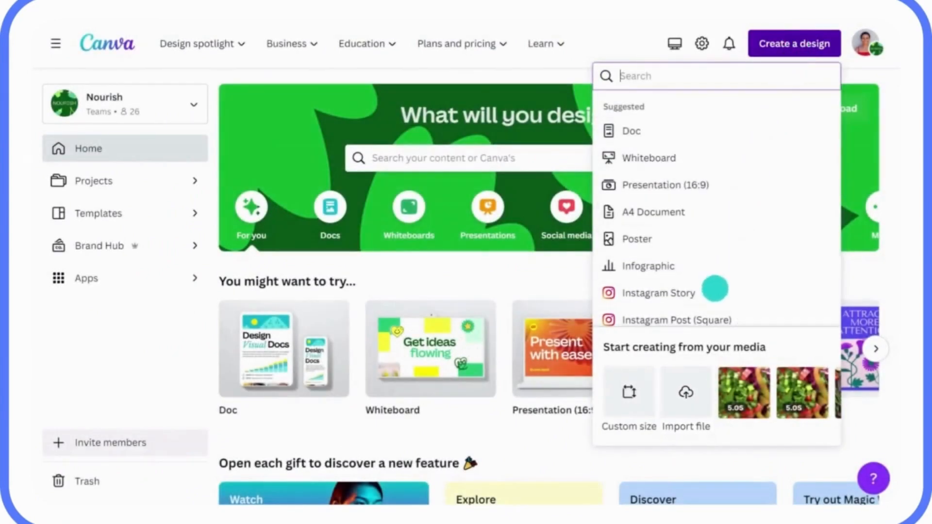
left_click(686, 393)
left_click(305, 122)
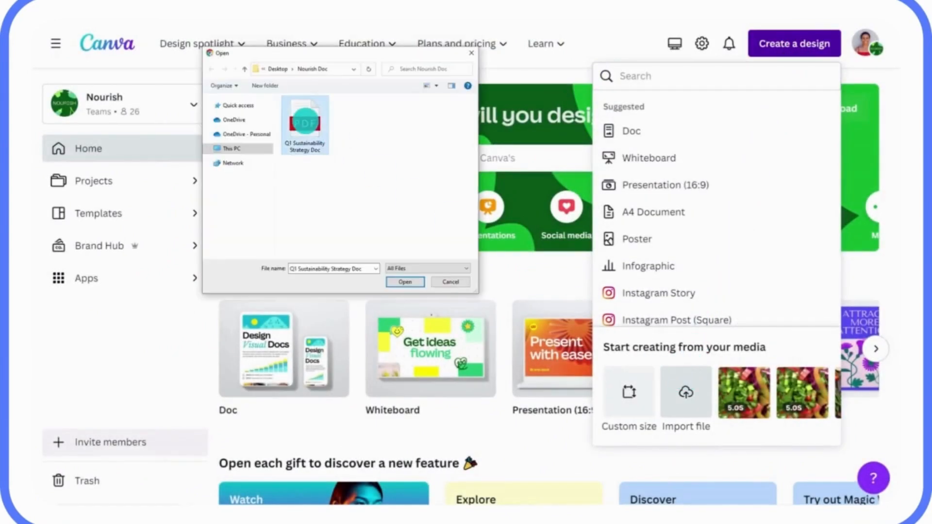
left_click(400, 282)
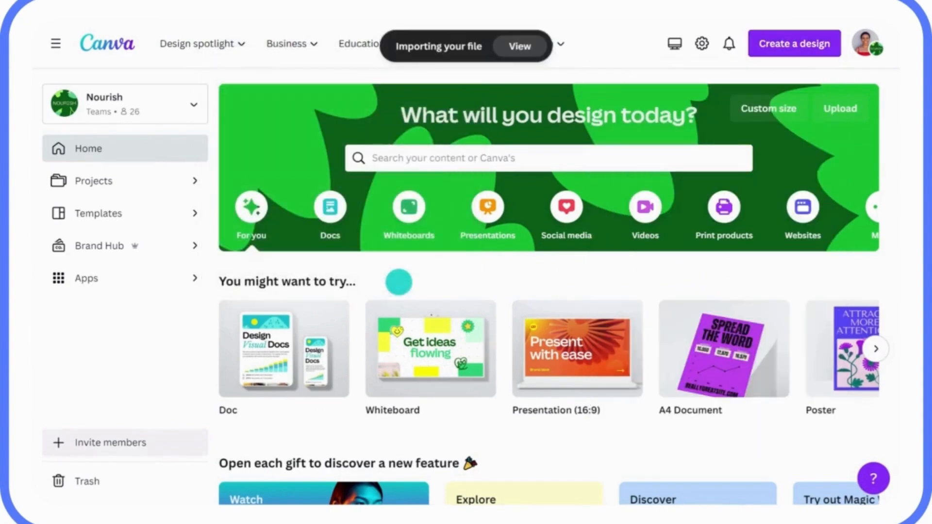
left_click(510, 45)
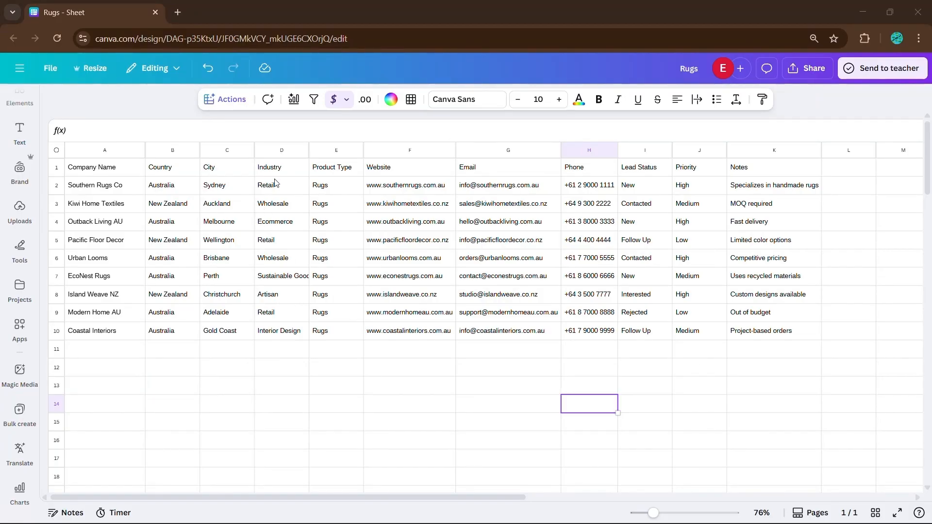
left_click_drag(281, 186, 285, 339)
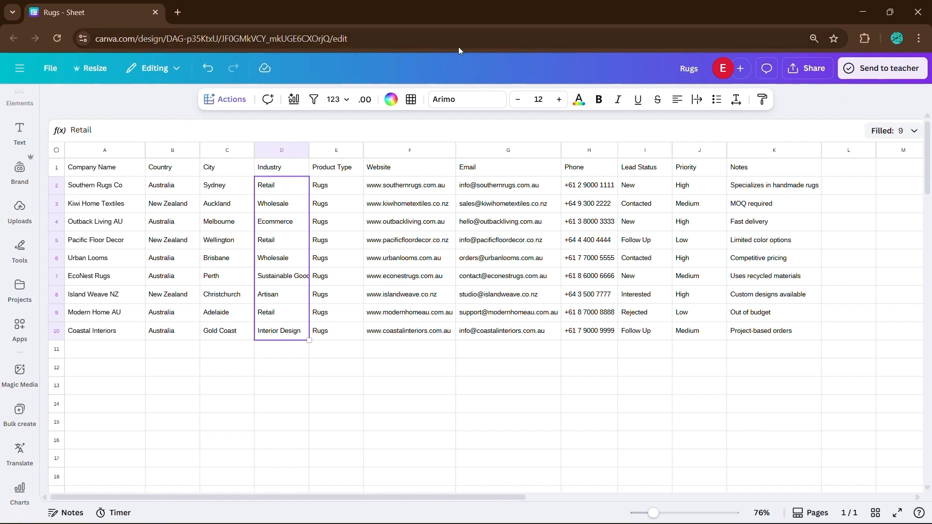
Open Magic Charts for D2:D10 and advance the suggestions to a treemap preview.
left_click(293, 101)
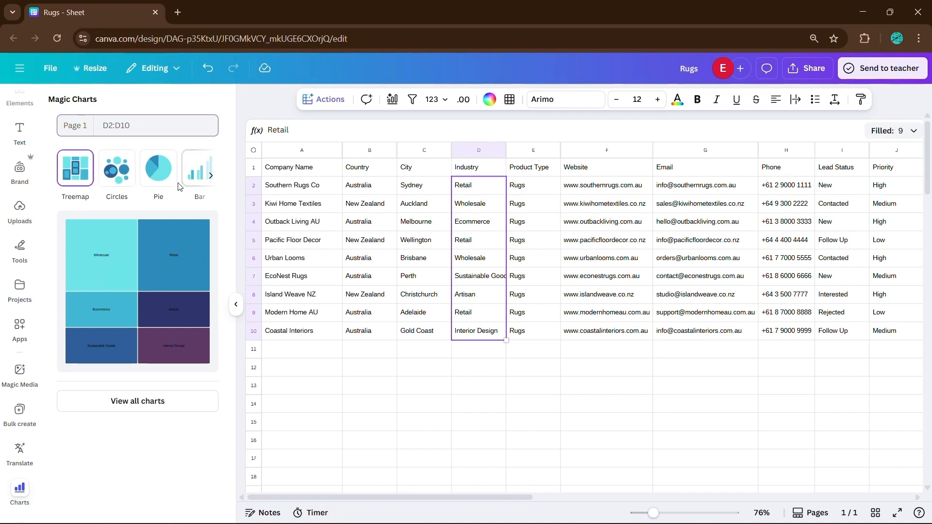
left_click(208, 176)
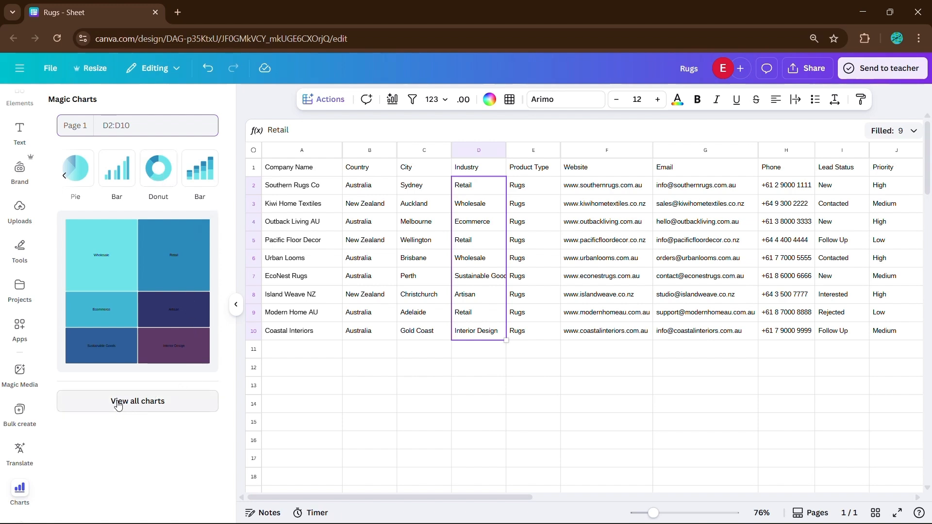
Insert a pie chart with Retail segment values and Count aggregation.
left_click(133, 404)
scroll(134, 404, "down", 10)
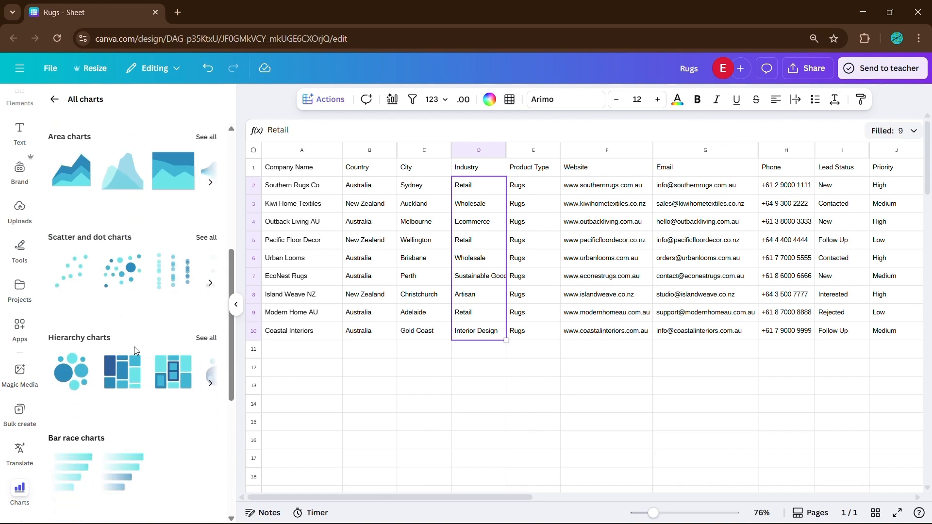
scroll(127, 363, "up", 10)
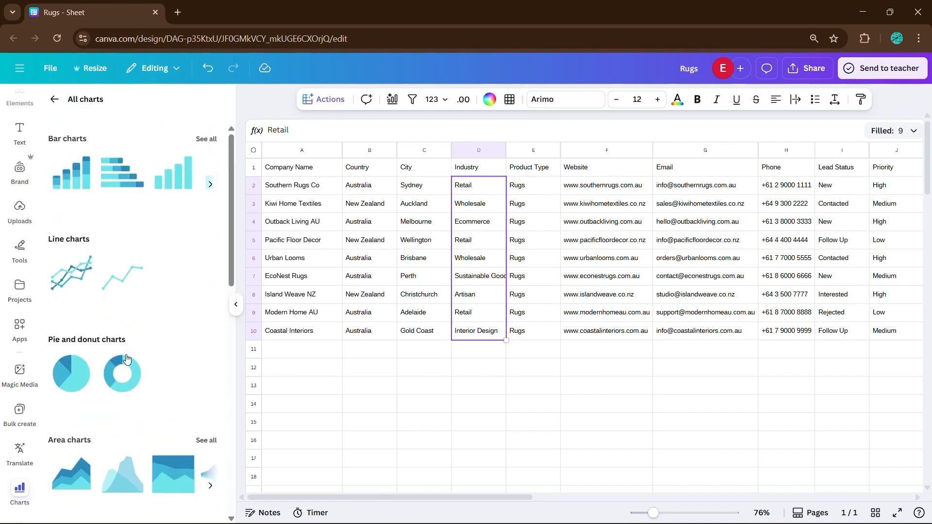
left_click(68, 386)
left_click(204, 361)
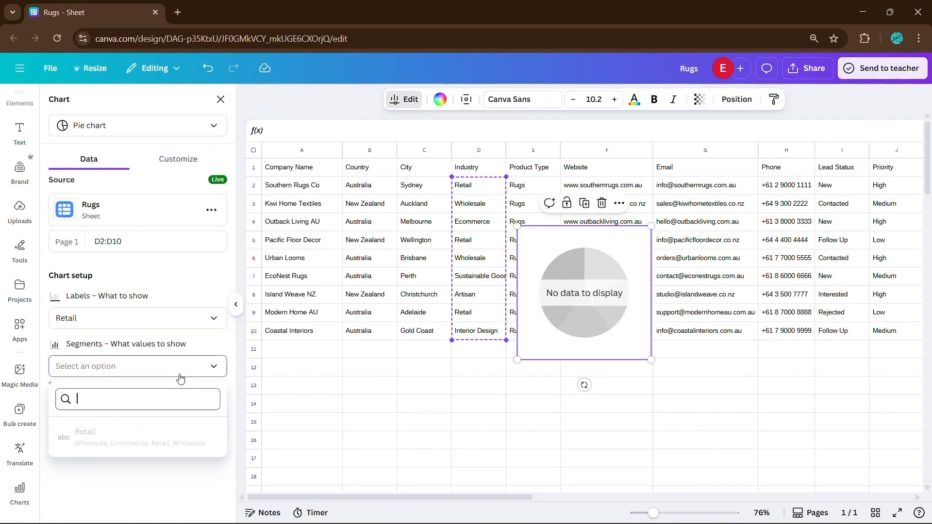
left_click(144, 431)
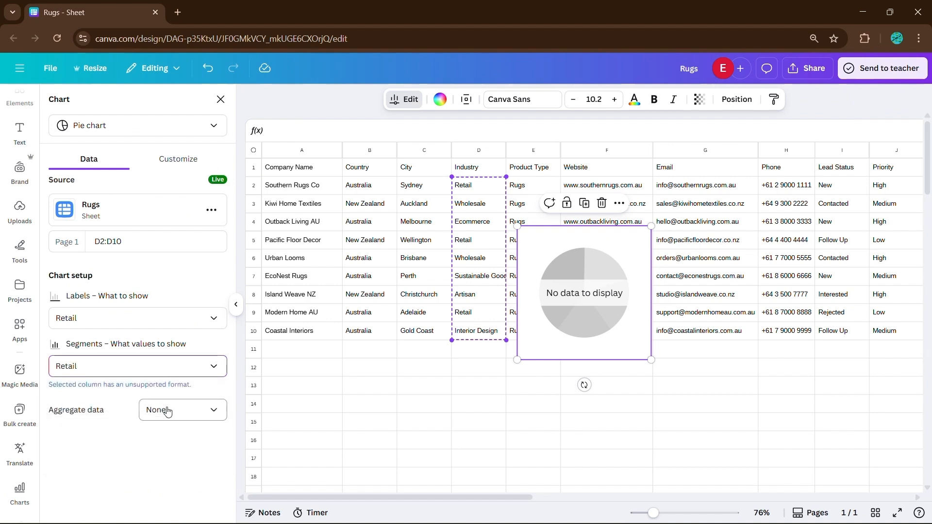
left_click(160, 410)
left_click(189, 344)
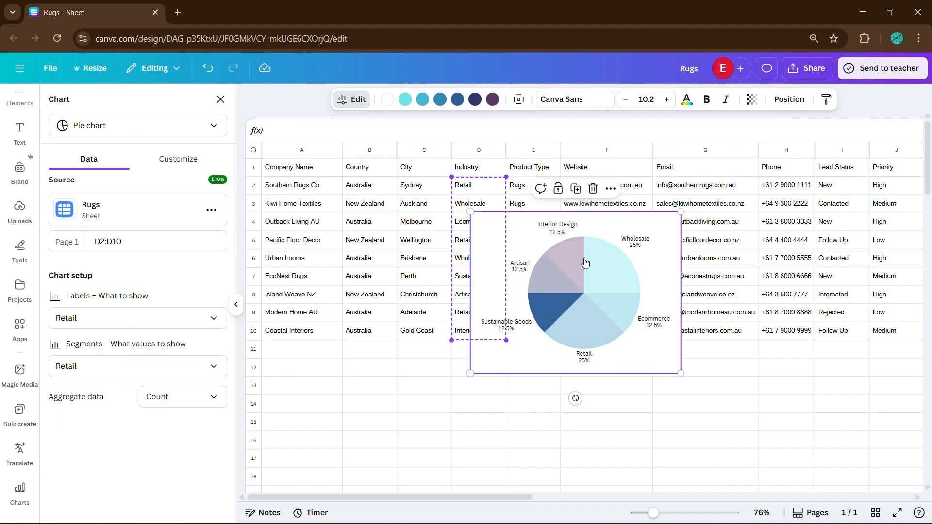
Move the pie chart below the table and deselect it.
left_click_drag(664, 242, 604, 383)
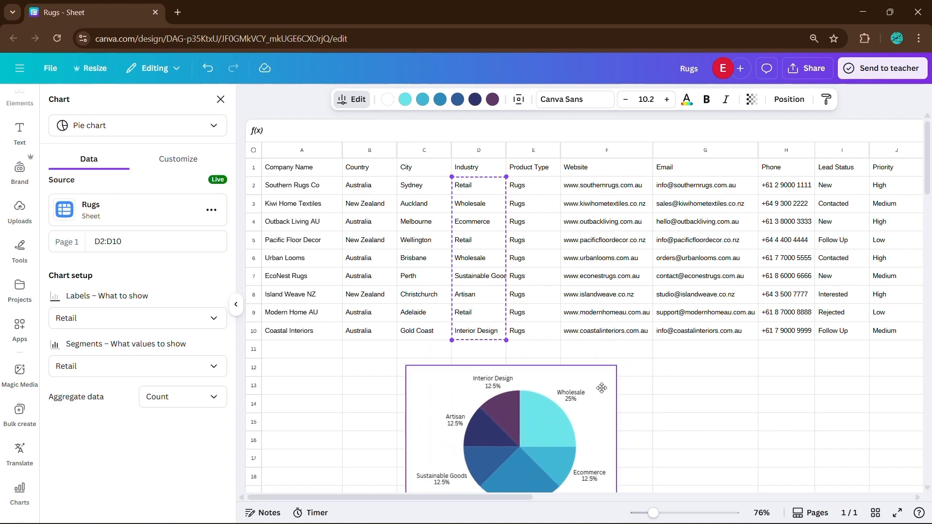
scroll(641, 354, "down", 2)
scroll(666, 342, "down", 2)
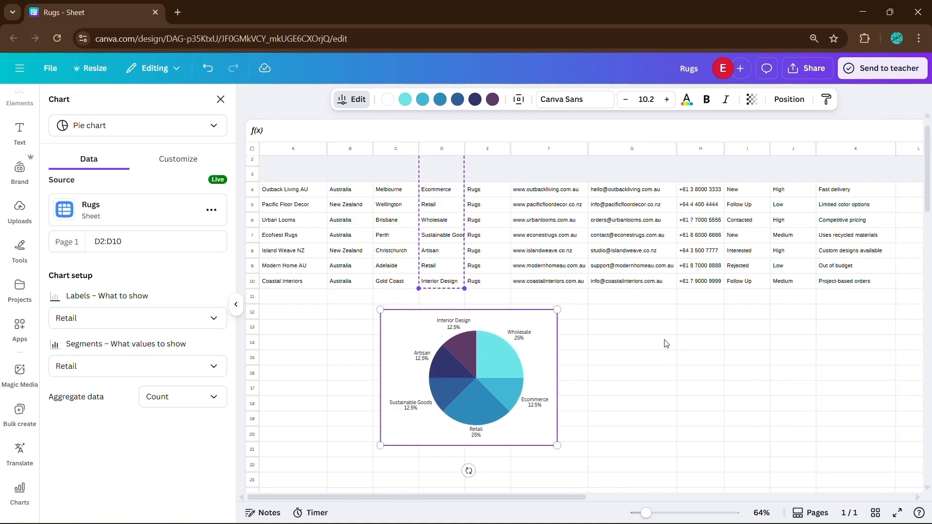
scroll(640, 341, "up", 1)
left_click(608, 337)
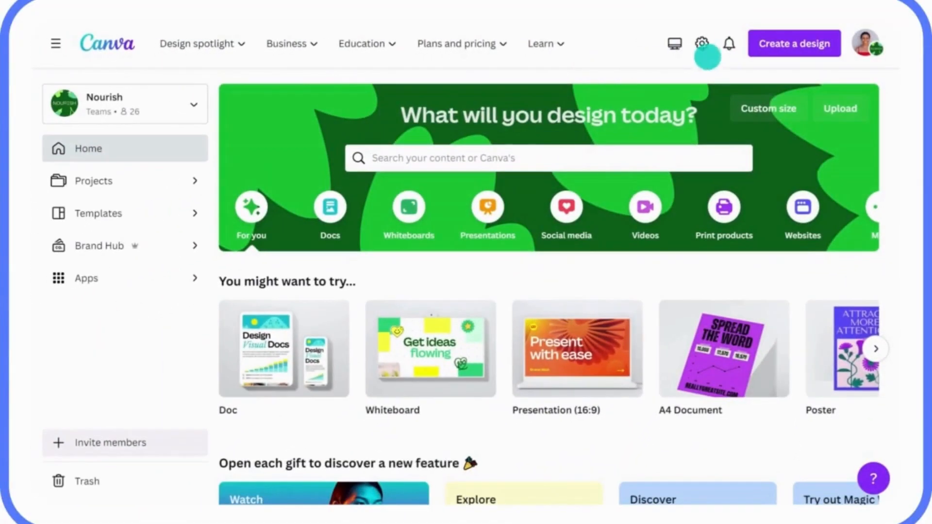
Import the Q1 Sustainability Strategy Doc PDF via Create a design and view it.
left_click(783, 52)
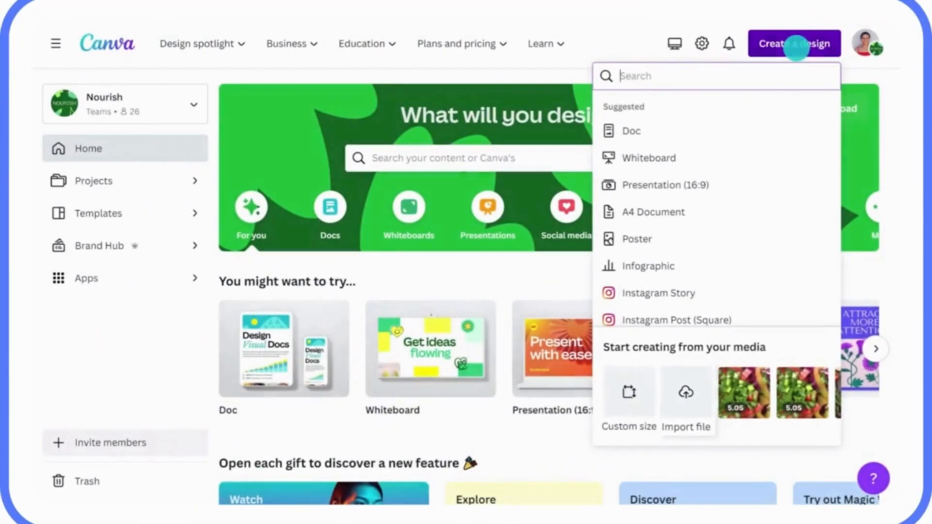
left_click(684, 381)
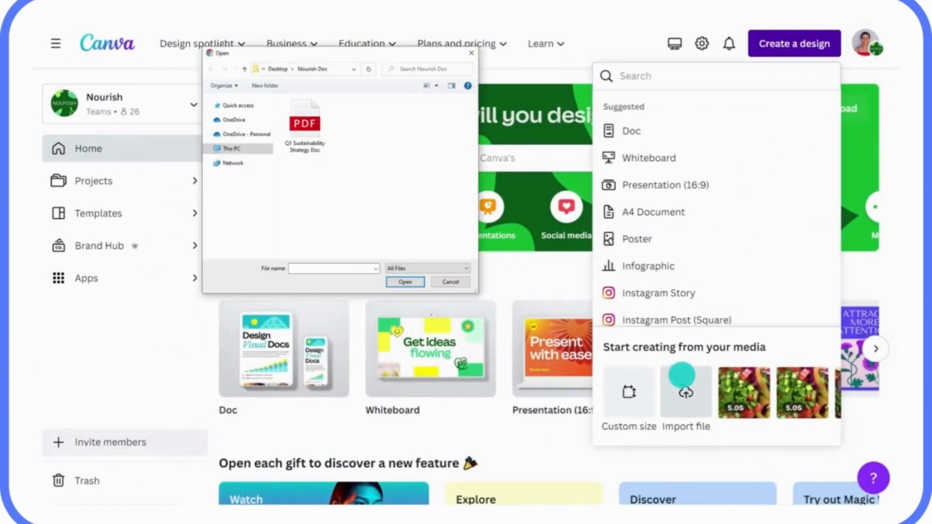
left_click(305, 121)
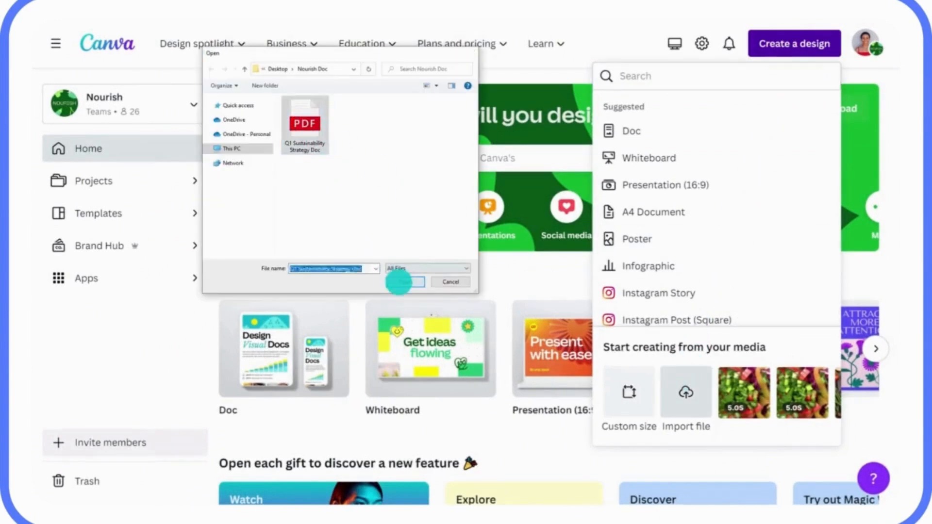
left_click(399, 281)
left_click(513, 48)
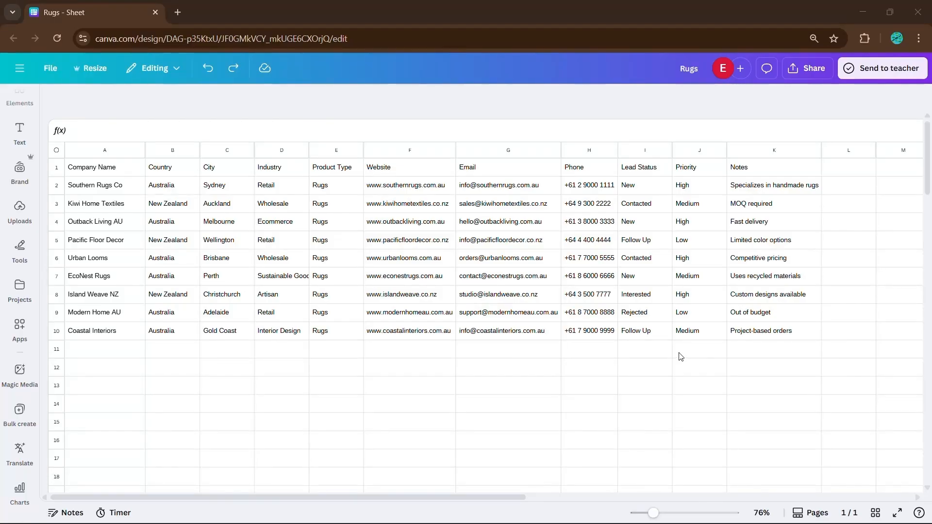
Select cell G5 in the Rugs table's Email column and turn on header filters.
left_click(474, 272)
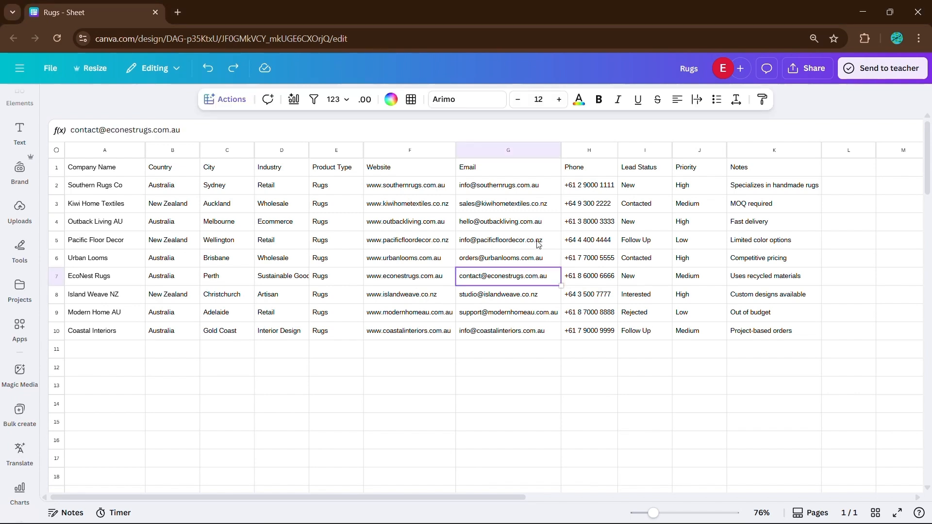
left_click(313, 226)
left_click(546, 239)
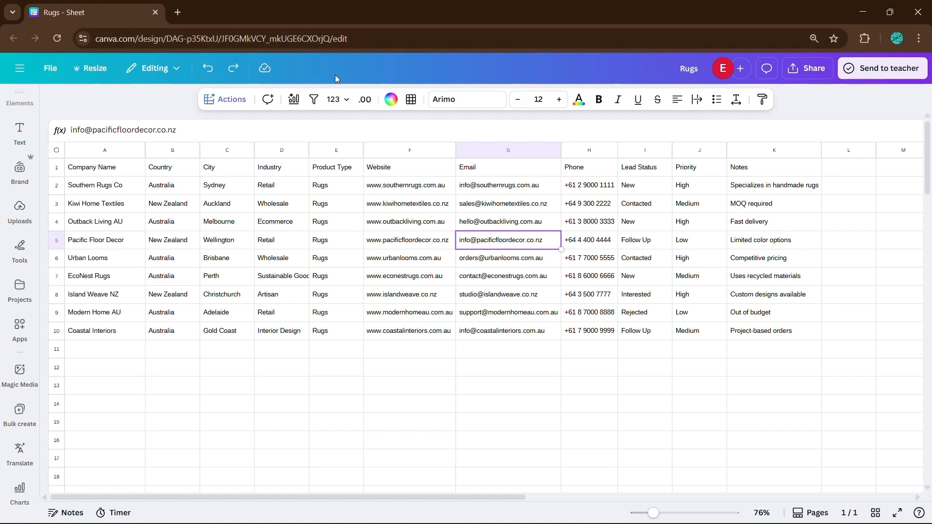
left_click(314, 101)
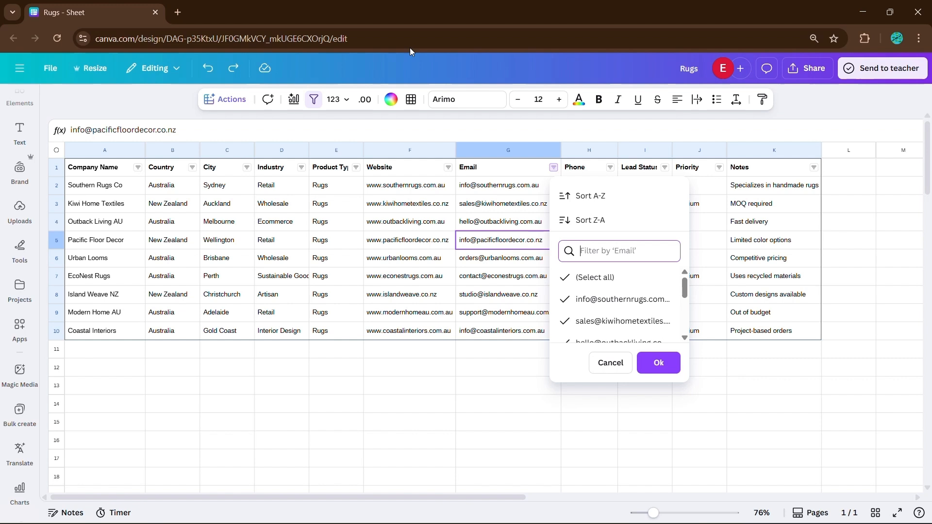
Drag the Product Type column border to make the column narrower.
left_click(508, 405)
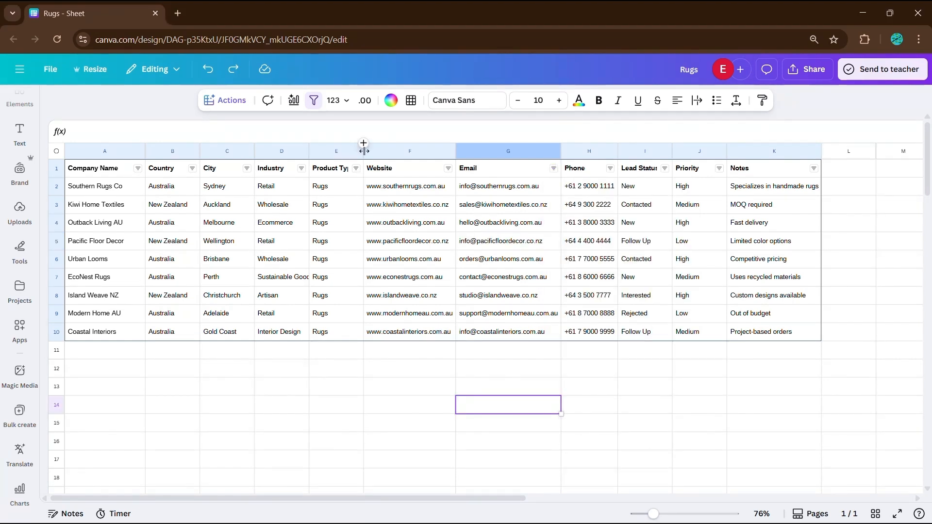
left_click_drag(363, 150, 355, 151)
left_click(348, 170)
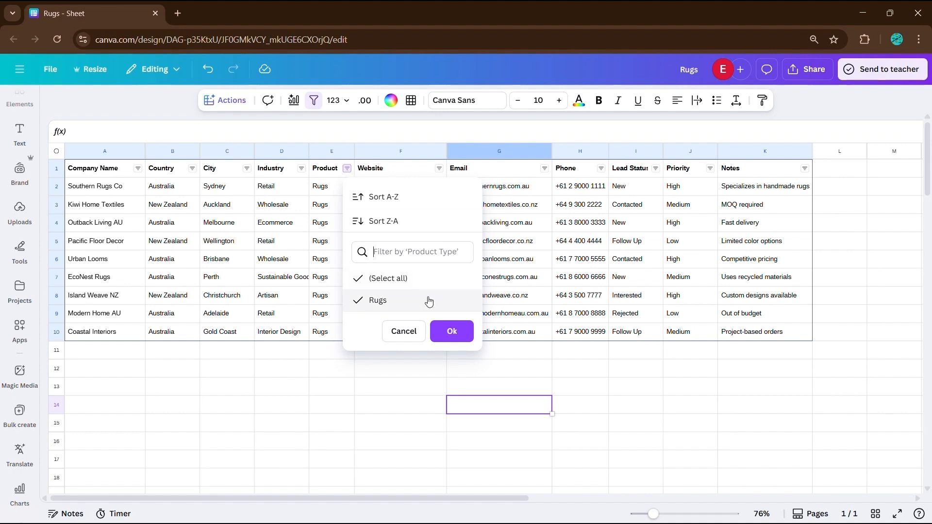
Filter Industry to hide Artisan and Interior Design, leaving seven leads.
left_click(302, 169)
scroll(335, 290, "down", 3)
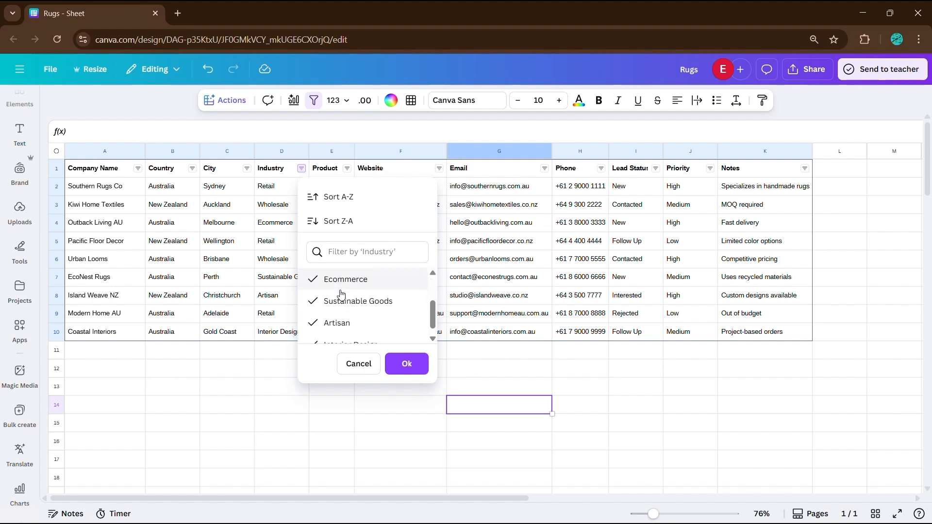
scroll(369, 301, "up", 4)
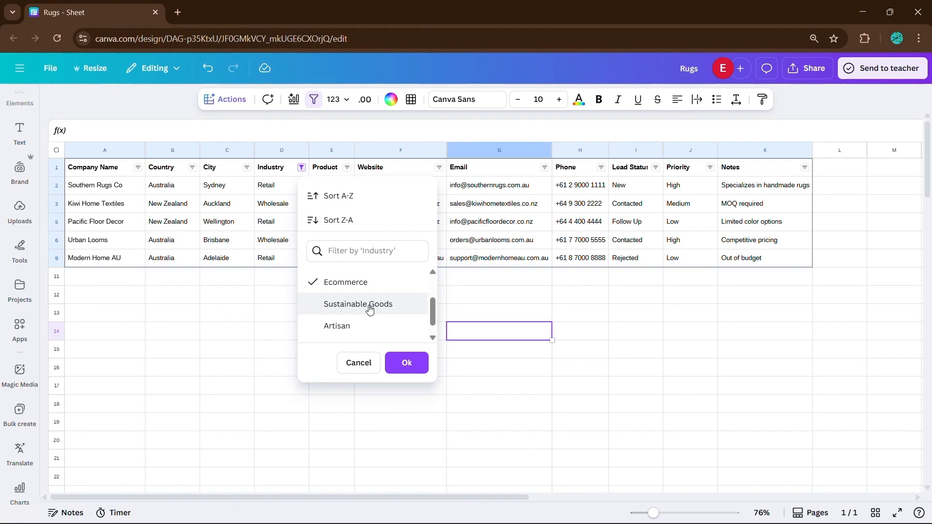
left_click(407, 364)
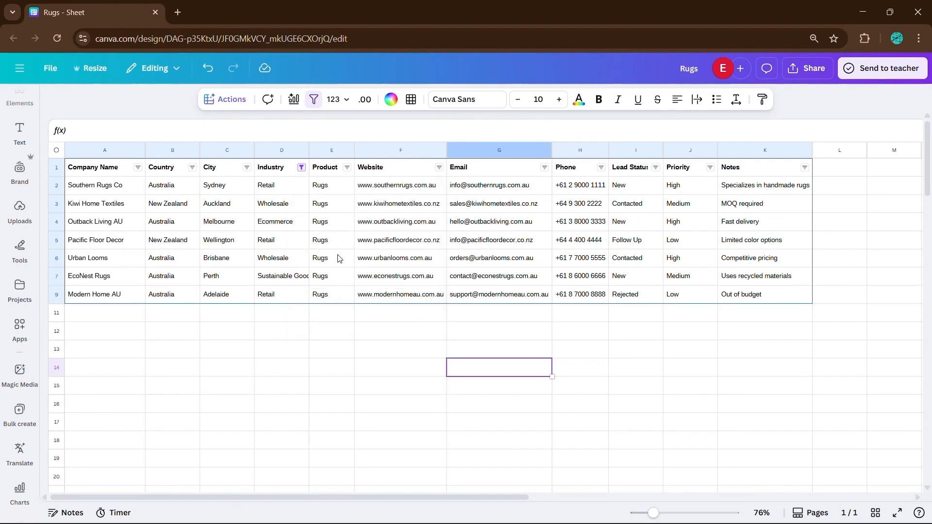
Uncheck Sustainable Goods and Ecommerce in the Industry filter so only Retail and Wholesale show.
left_click(302, 167)
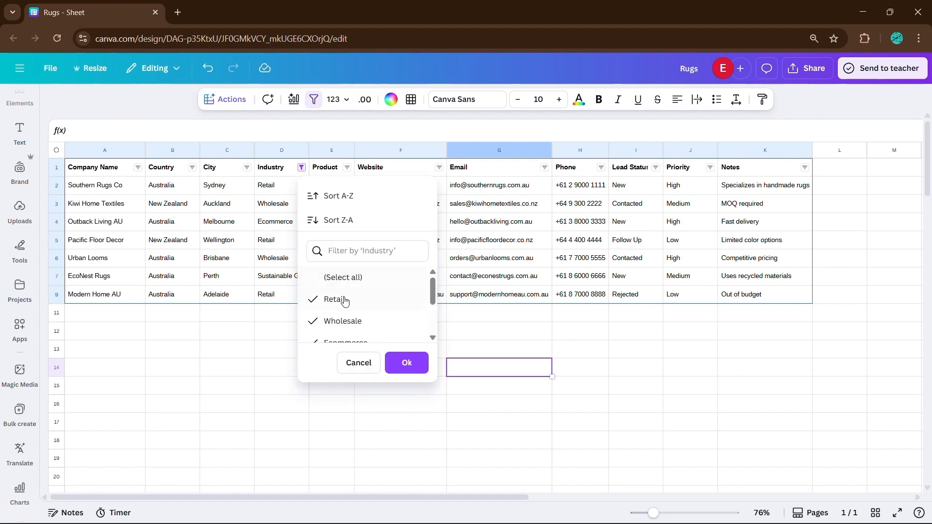
scroll(368, 306, "down", 2)
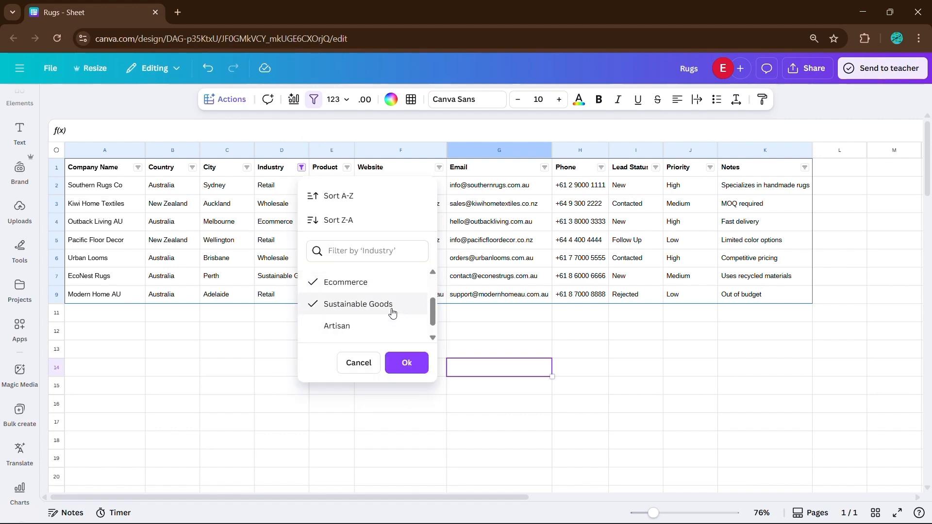
left_click(356, 303)
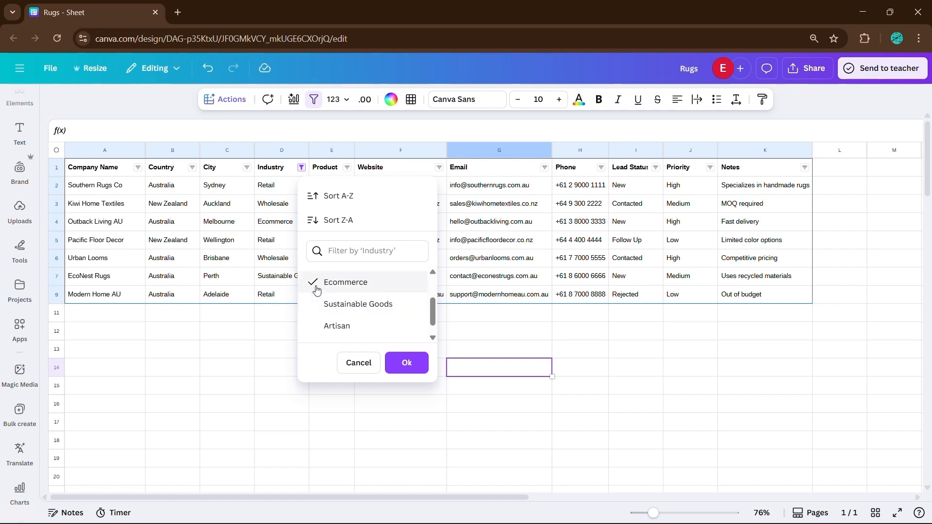
left_click(320, 288)
scroll(347, 290, "up", 2)
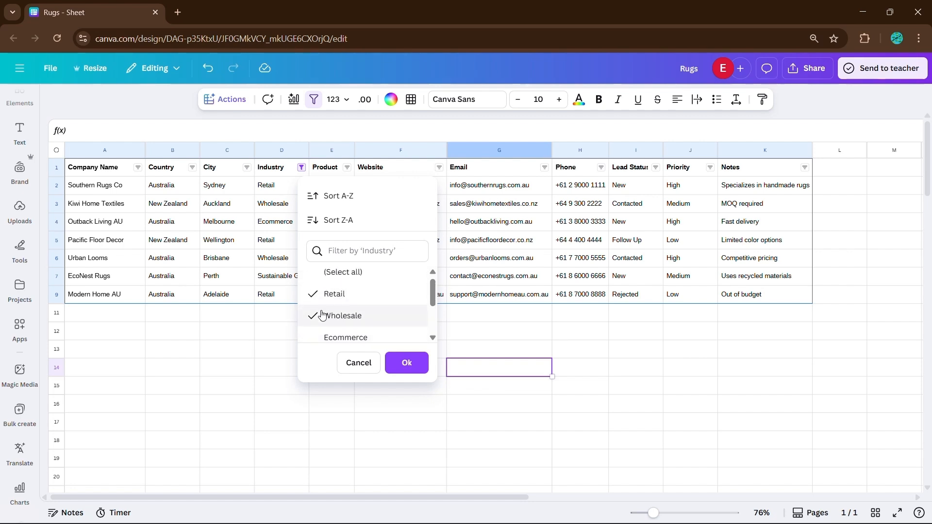
left_click(406, 362)
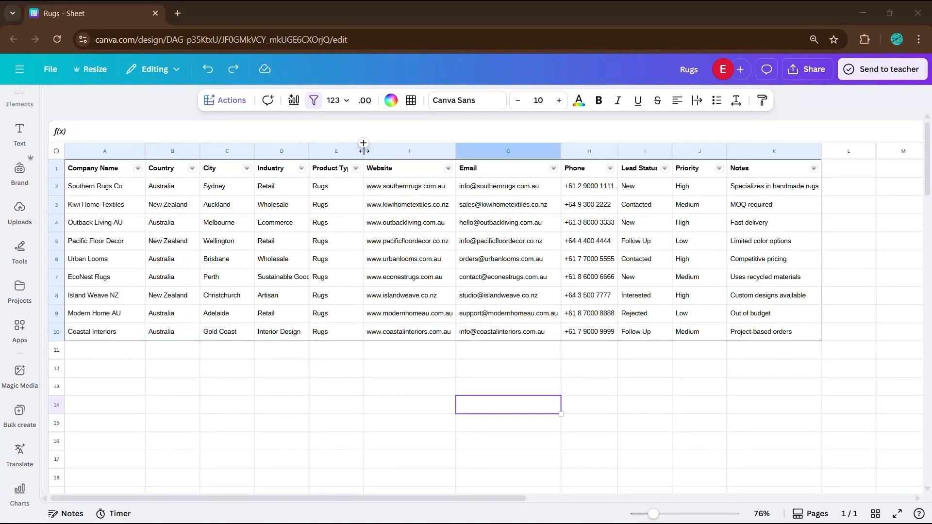
Narrow the Product Type column and bring the Ecommerce rows back into the Industry filter.
left_click_drag(363, 148, 355, 148)
left_click(347, 169)
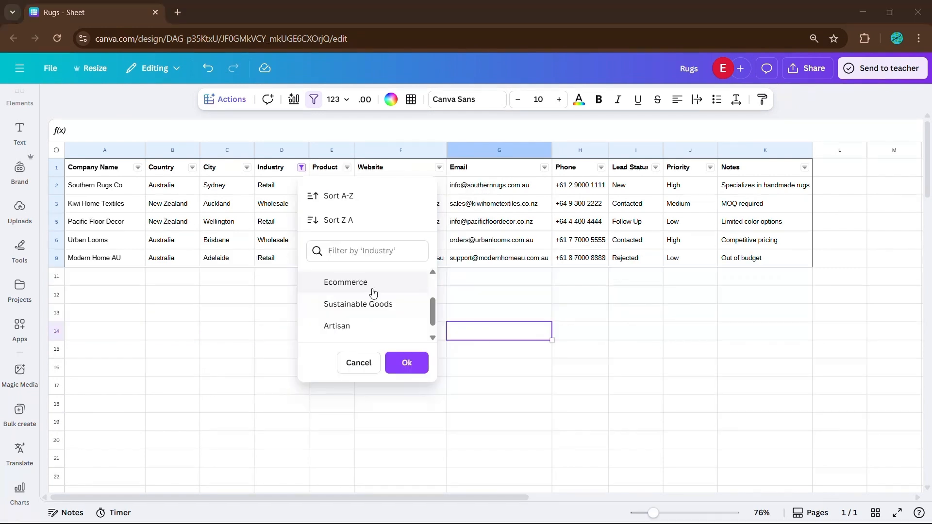
left_click(371, 286)
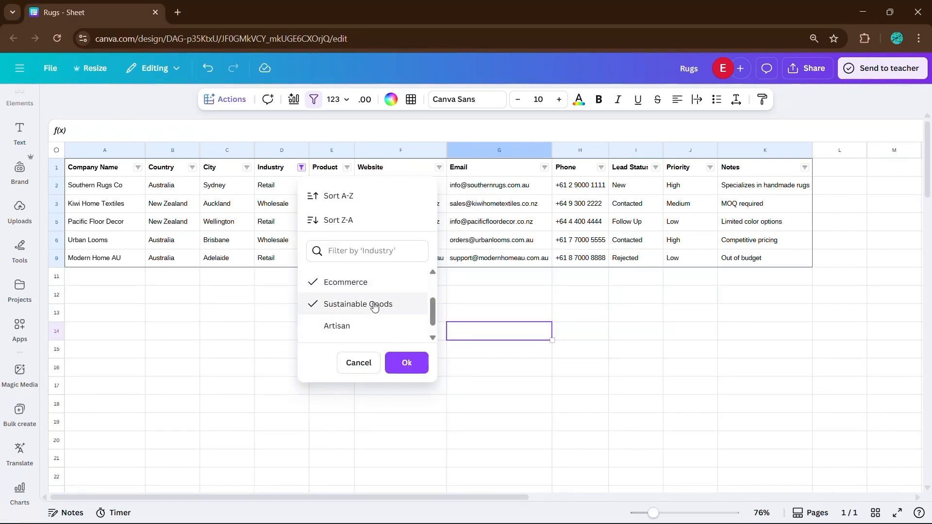
left_click(419, 370)
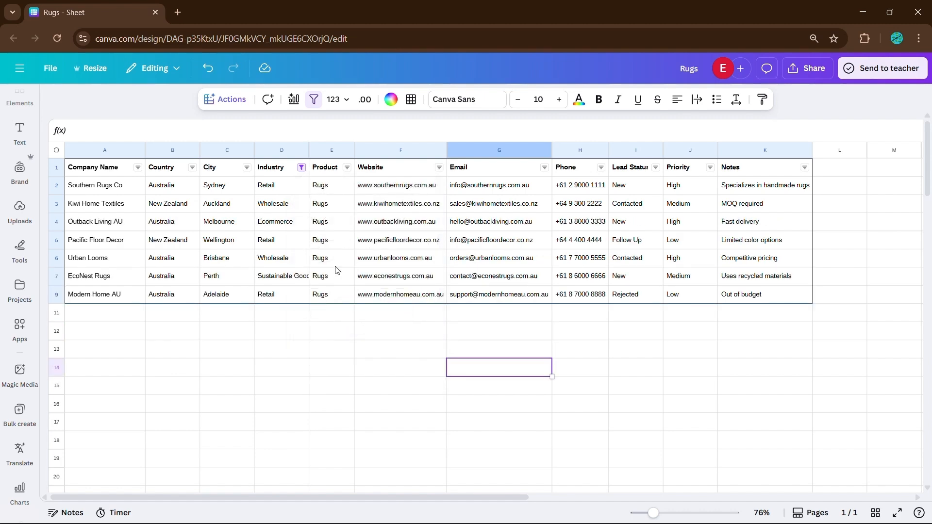
Exclude Sustainable Goods and Ecommerce again, leaving five Retail and Wholesale leads.
left_click(301, 168)
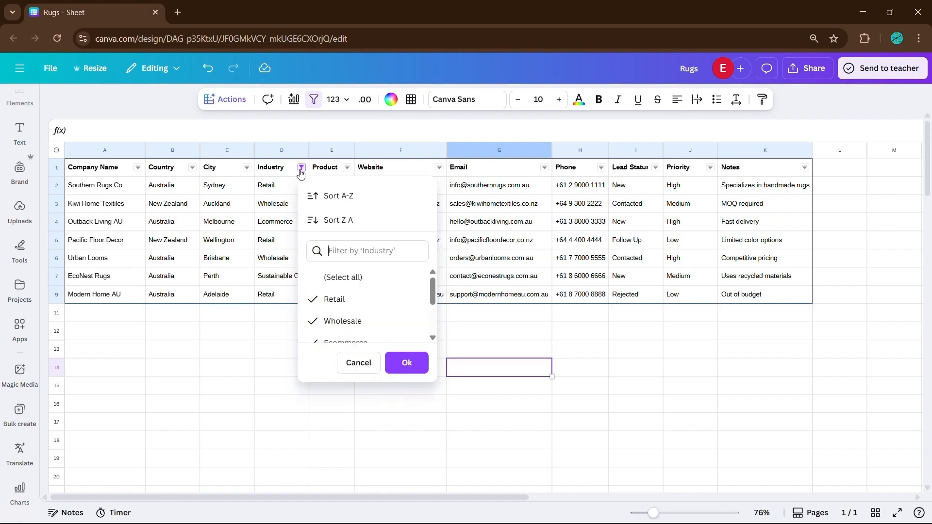
scroll(365, 305, "down", 2)
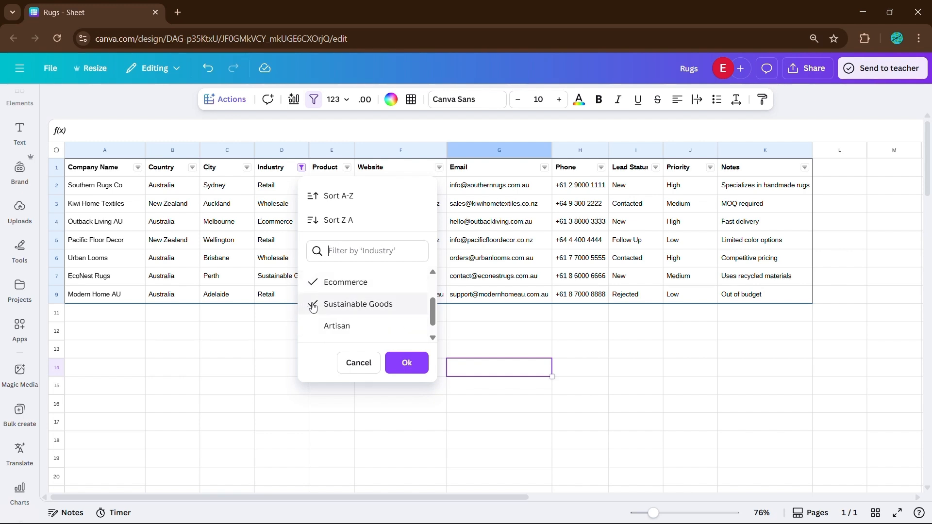
left_click(357, 304)
left_click(340, 283)
scroll(347, 290, "up", 2)
scroll(348, 290, "up", 1)
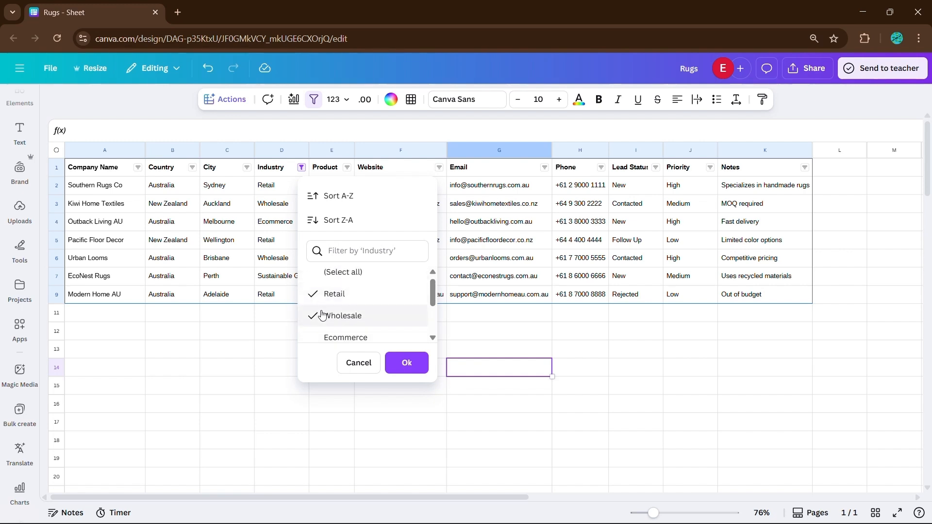
left_click(407, 362)
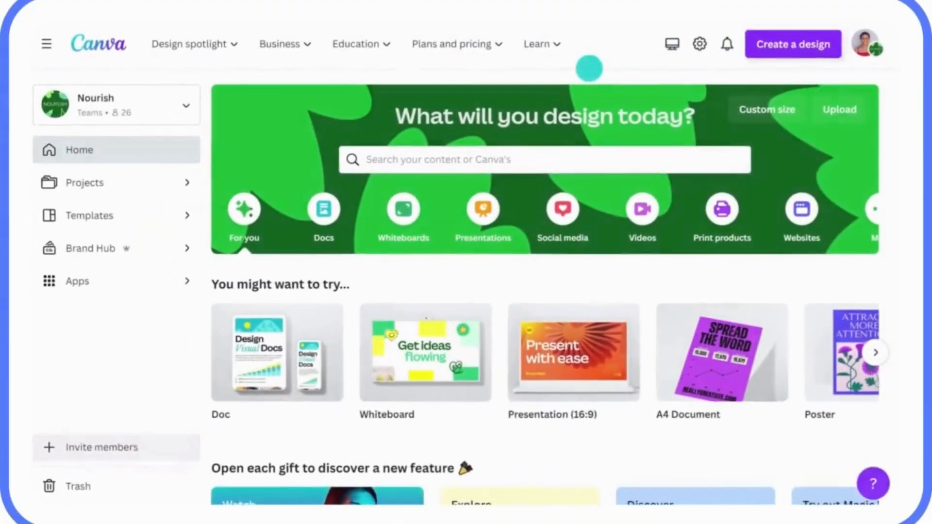
Import Q1 Sustainability Strategy Doc via Create a design > Import file and view it in recent designs.
left_click(781, 50)
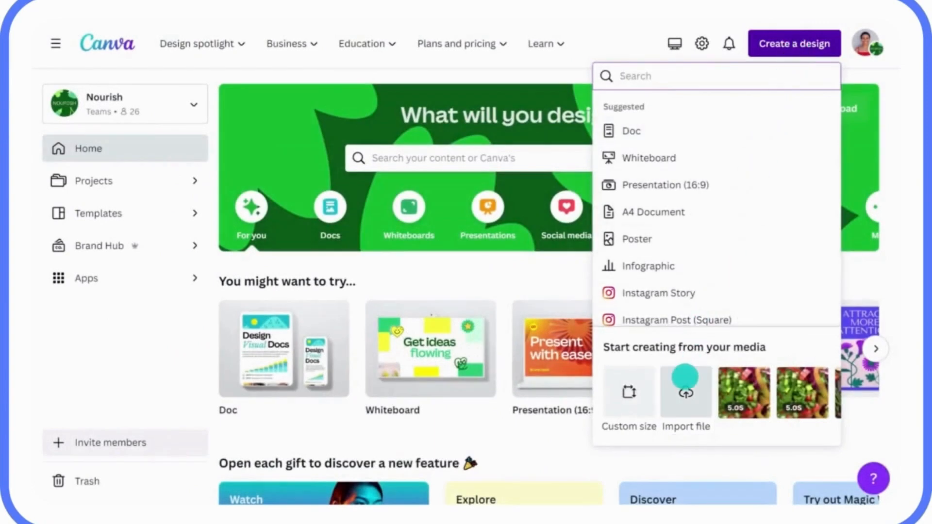
left_click(686, 388)
left_click(305, 122)
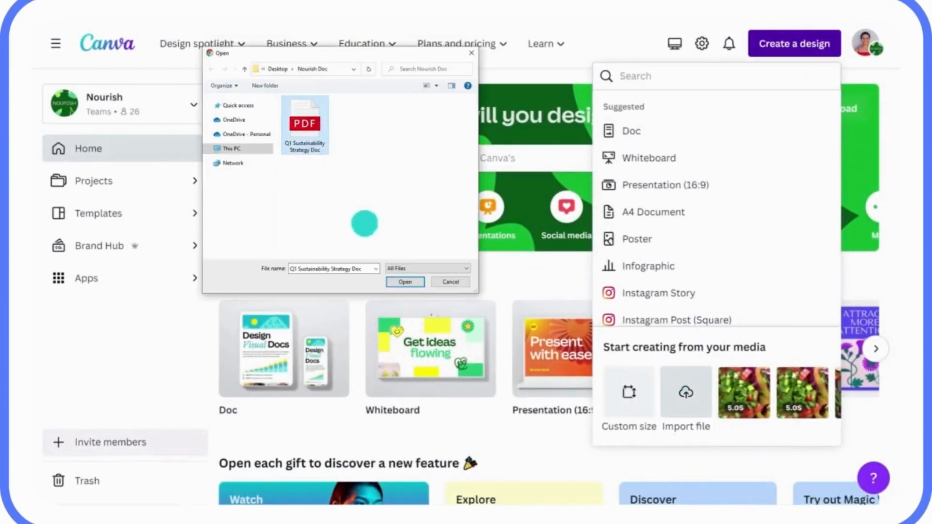
left_click(402, 282)
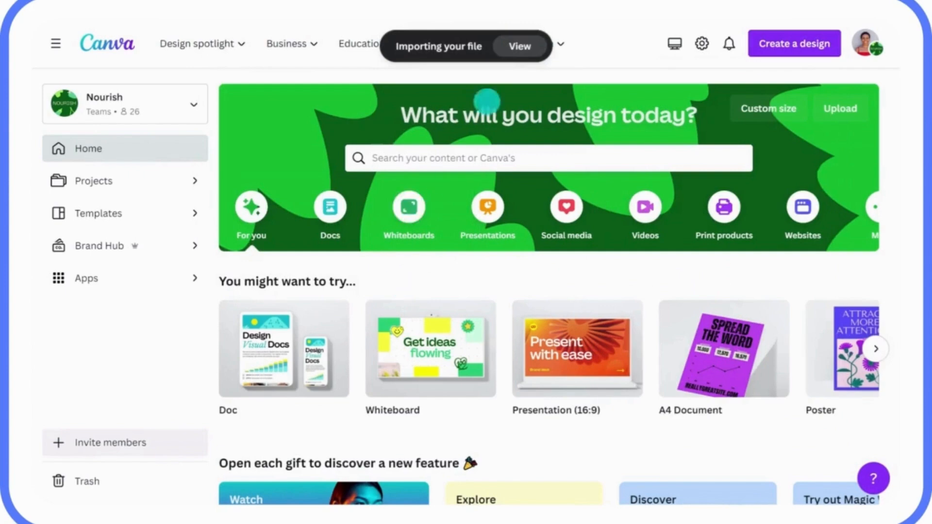
left_click(511, 46)
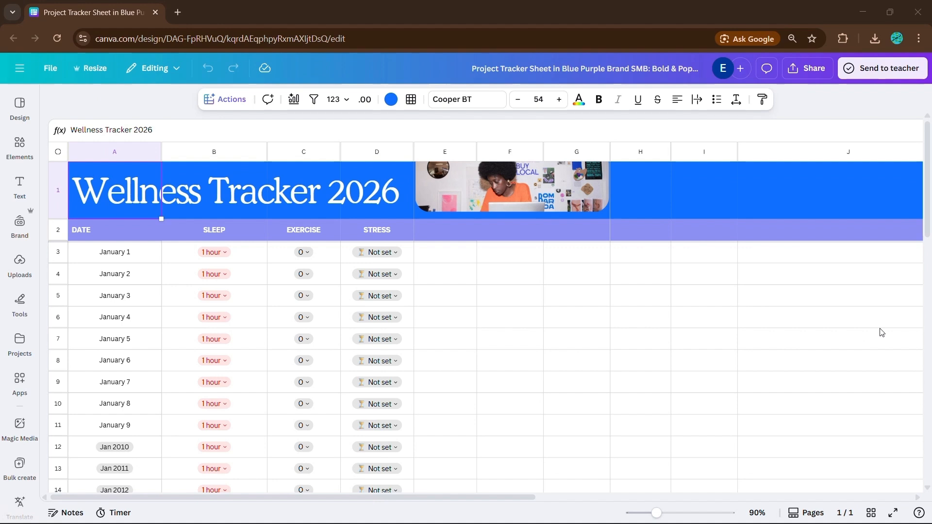
Open Share > Download for Wellness Tracker 2026, keeping CSV as the file type.
left_click(806, 69)
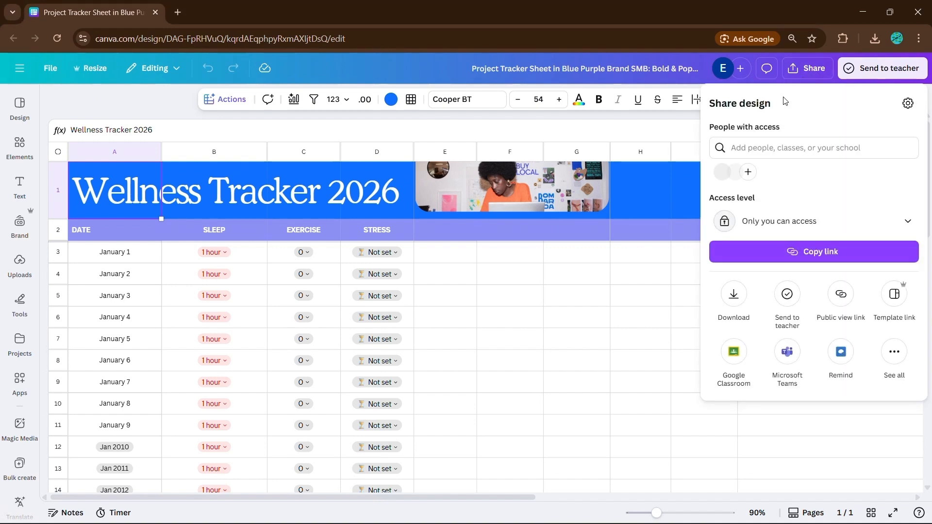
left_click(735, 297)
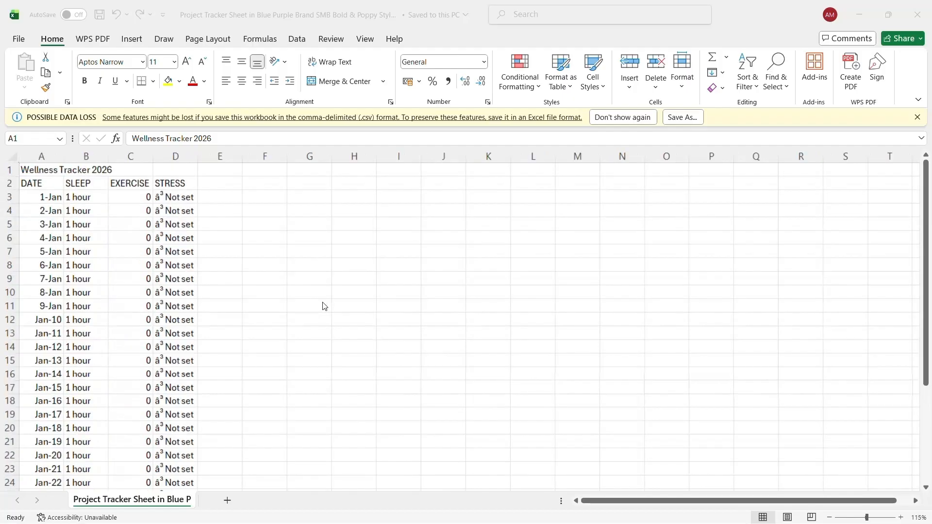
Switch the download file type to XLSX and download Wellness Tracker 2026.
scroll(320, 291, "up", 1)
scroll(296, 267, "down", 2)
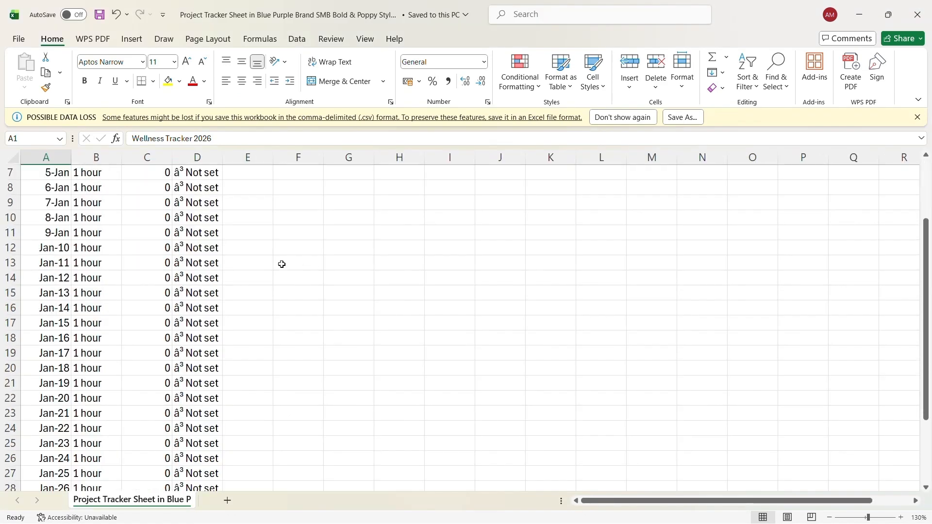
scroll(237, 301, "down", 1)
scroll(194, 291, "down", 2)
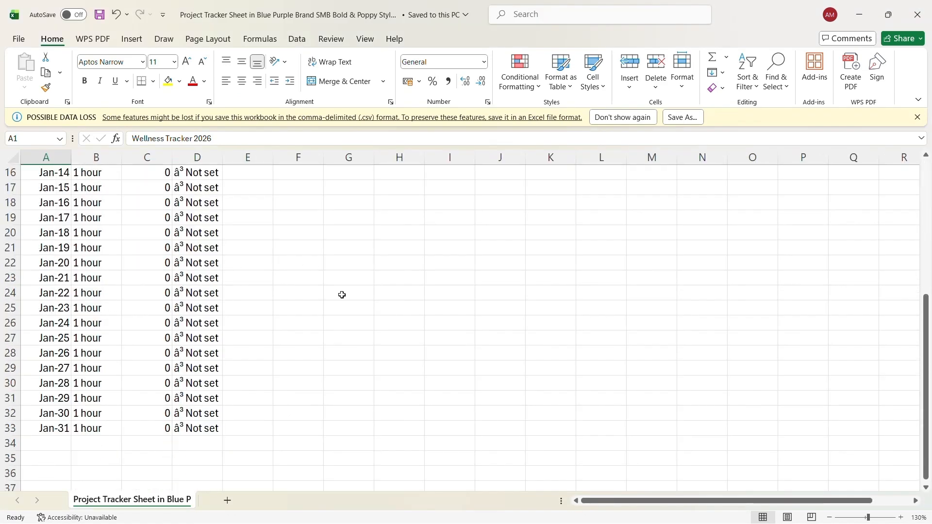
scroll(342, 295, "up", 5)
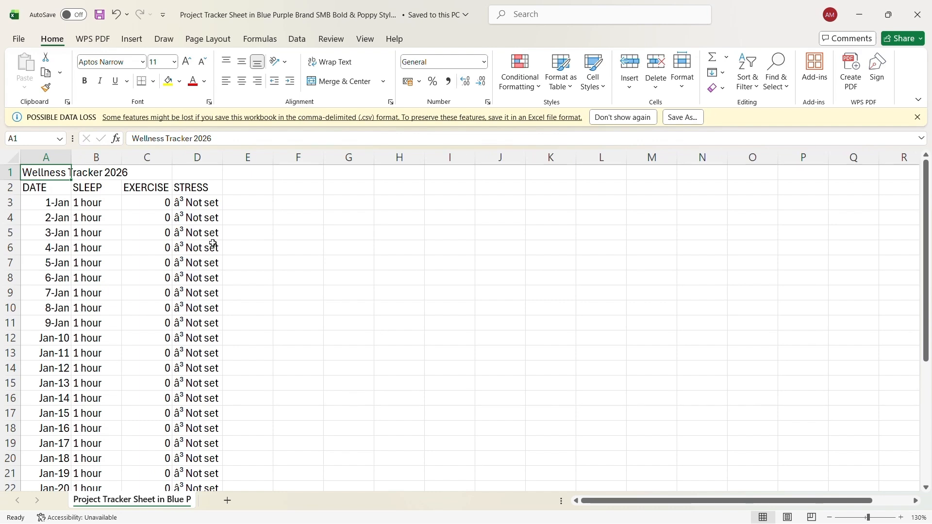
scroll(325, 306, "down", 1)
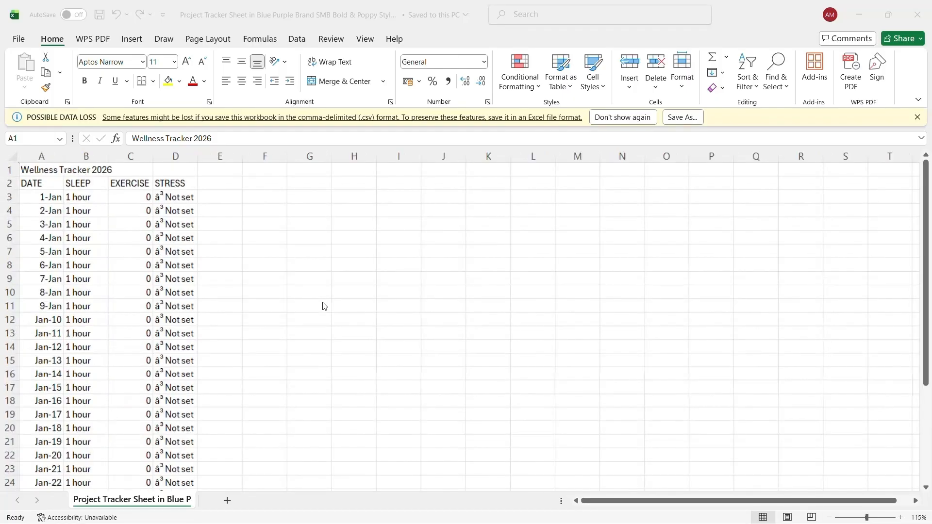
scroll(318, 287, "up", 1)
scroll(233, 263, "down", 3)
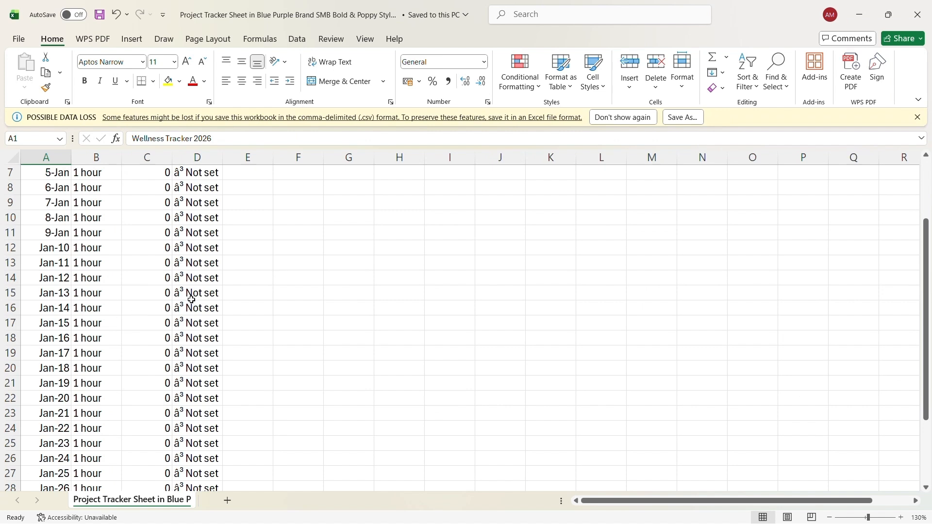
scroll(237, 301, "down", 2)
scroll(342, 295, "up", 5)
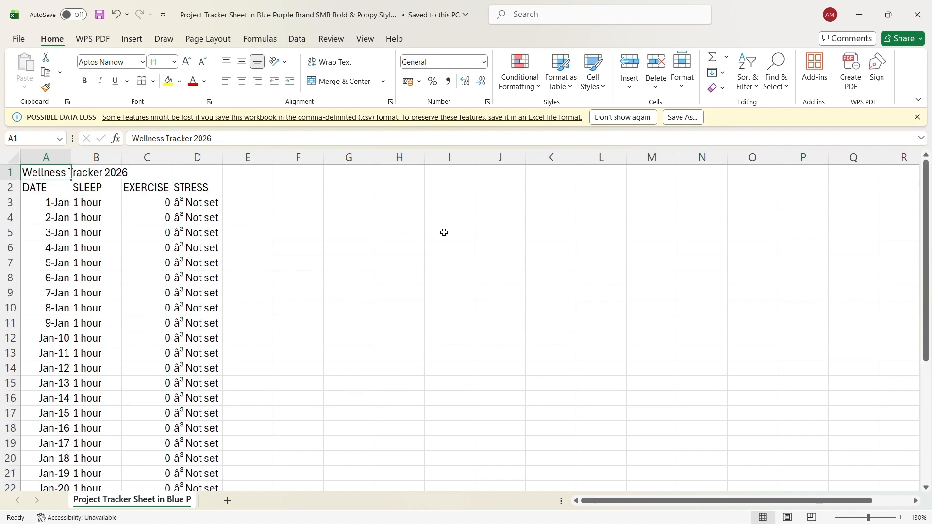
scroll(323, 306, "down", 1)
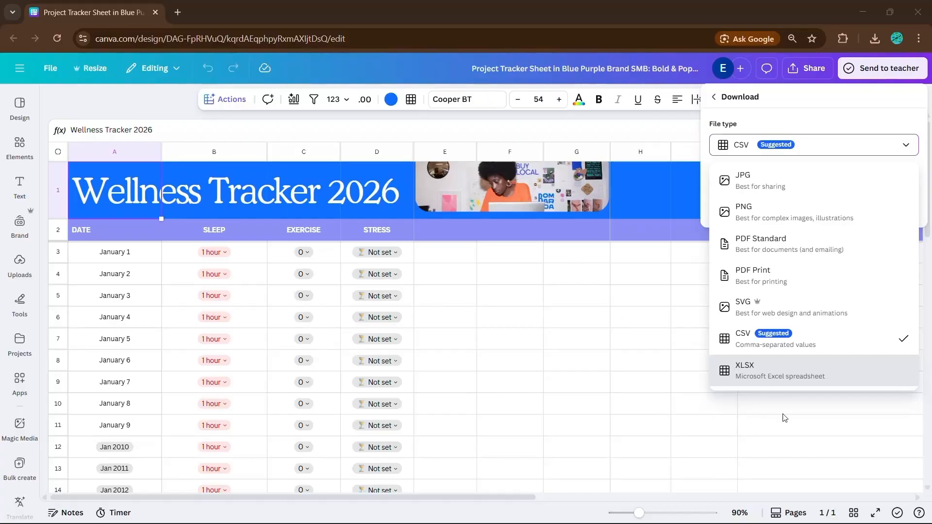
left_click(834, 378)
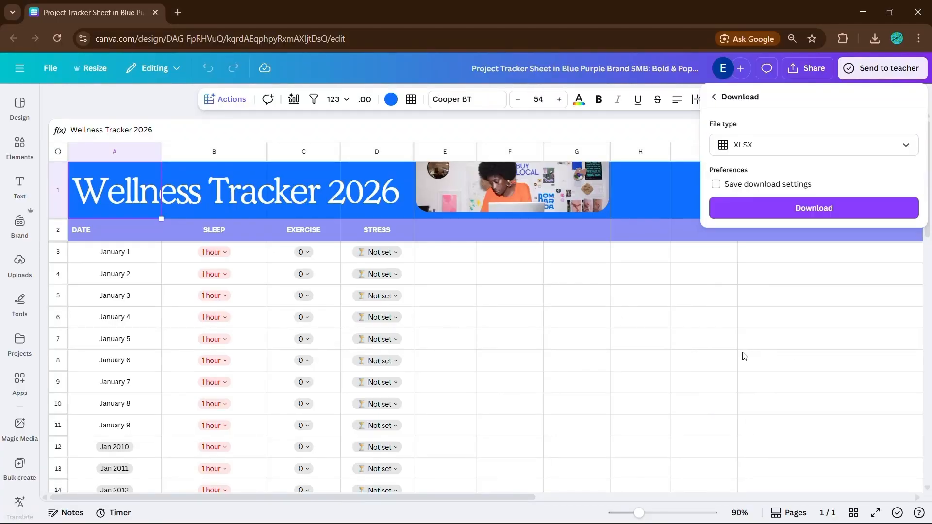
left_click(806, 217)
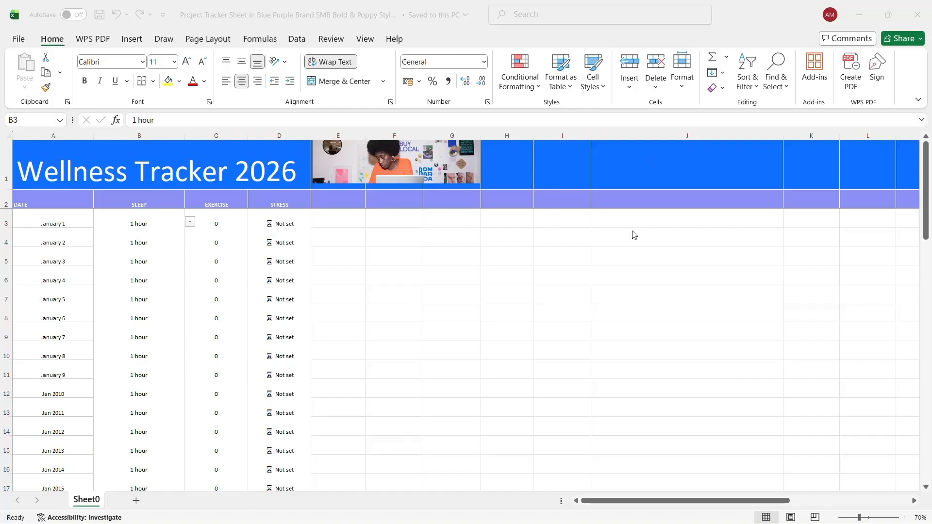
Set January 1 sleep in B3 to 4 hrs from its dropdown.
scroll(184, 289, "up", 1)
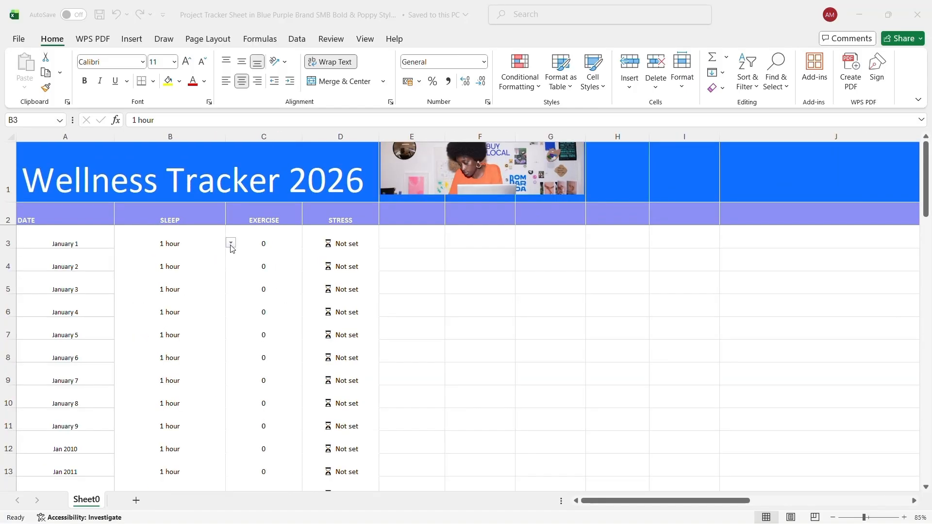
scroll(231, 246, "down", 2)
scroll(230, 250, "up", 2)
left_click(157, 241)
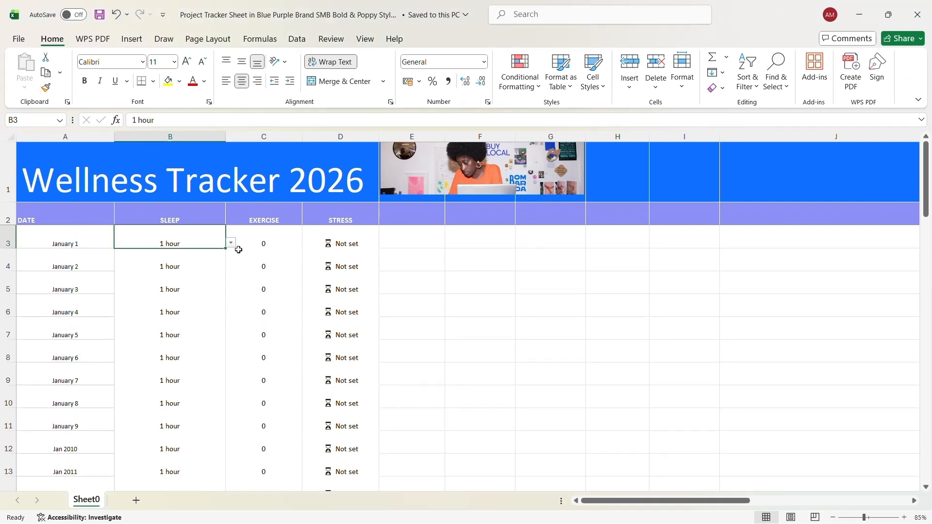
left_click(231, 244)
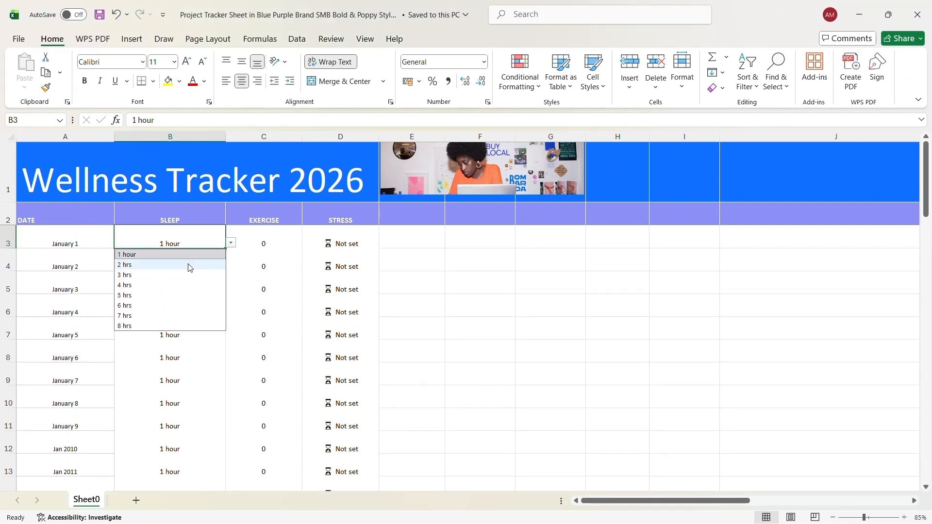
left_click(189, 285)
Tick the checkbox option for January 1 exercise in C3.
left_click(286, 240)
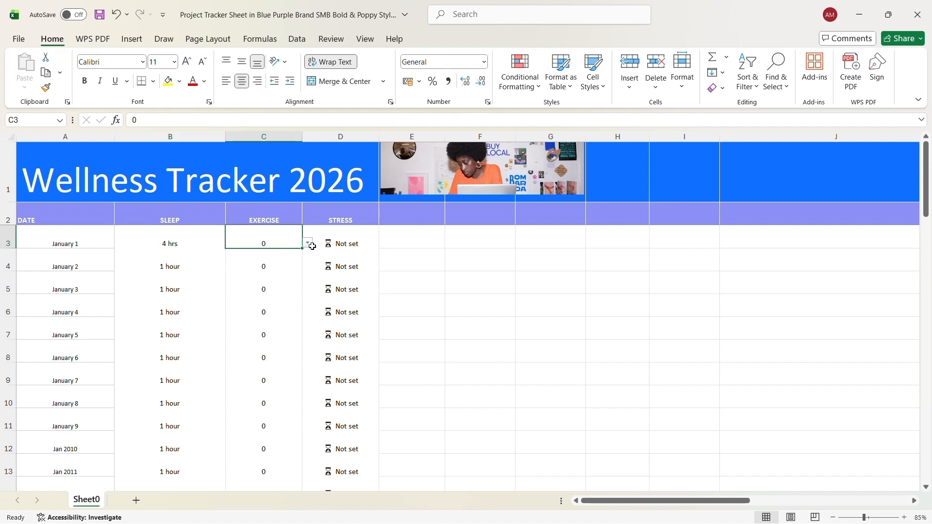
left_click(309, 244)
left_click(283, 265)
left_click(308, 244)
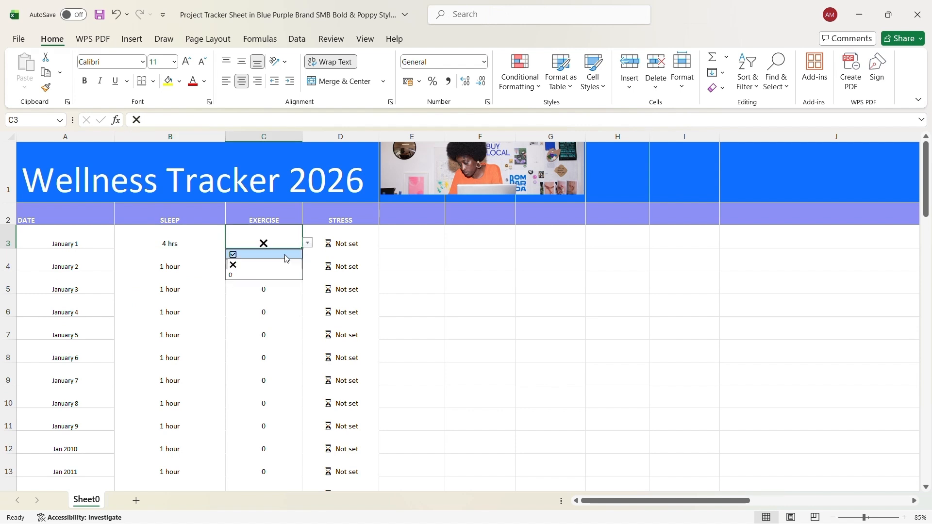
left_click(236, 252)
Set January 1 stress in D3 to Medium.
left_click(363, 236)
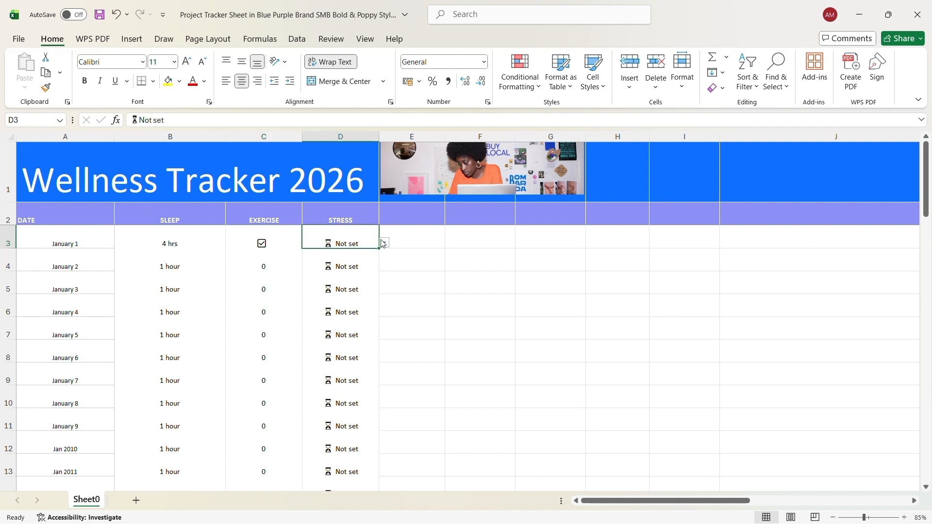
left_click(383, 244)
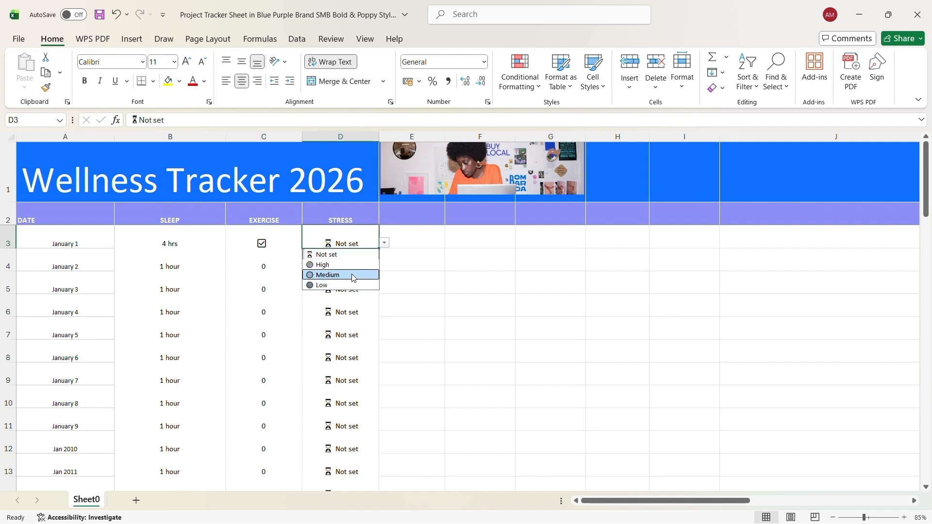
left_click(353, 276)
left_click(410, 246)
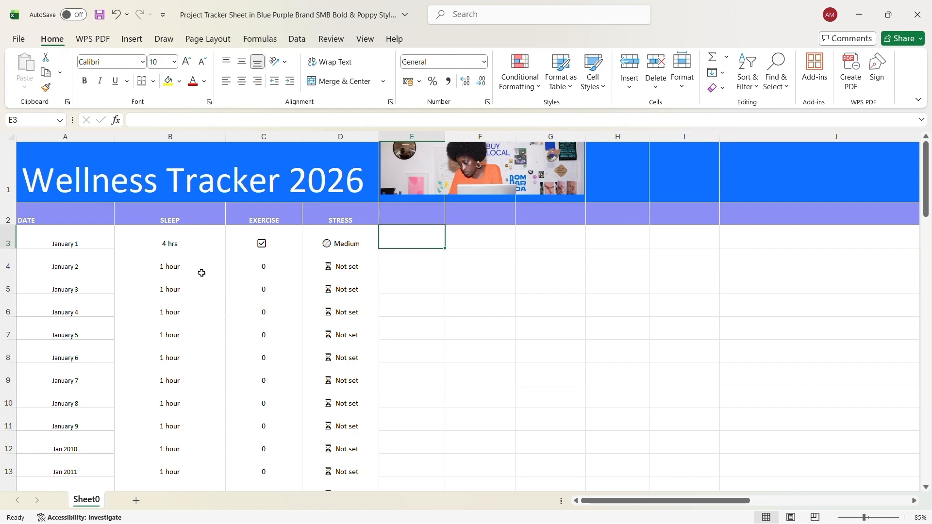
left_click(155, 286)
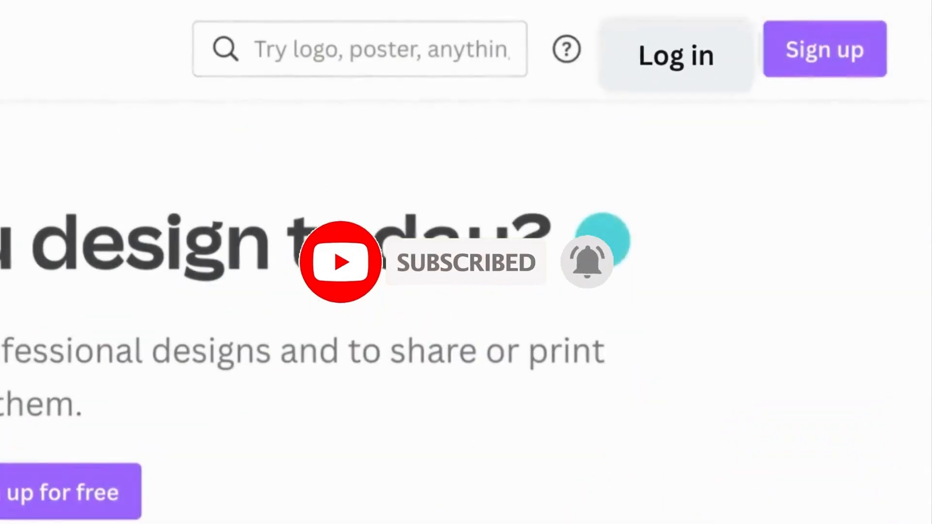
left_click(682, 52)
left_click(347, 331)
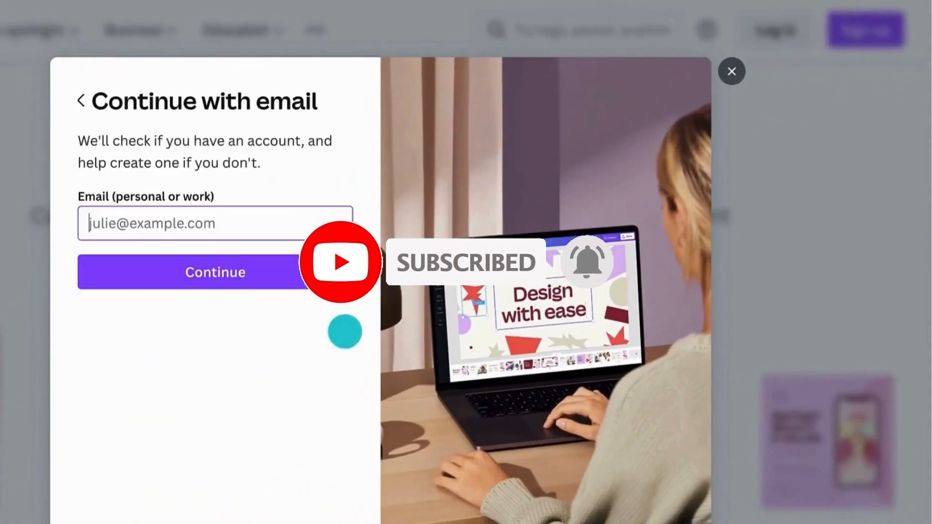
left_click(121, 212)
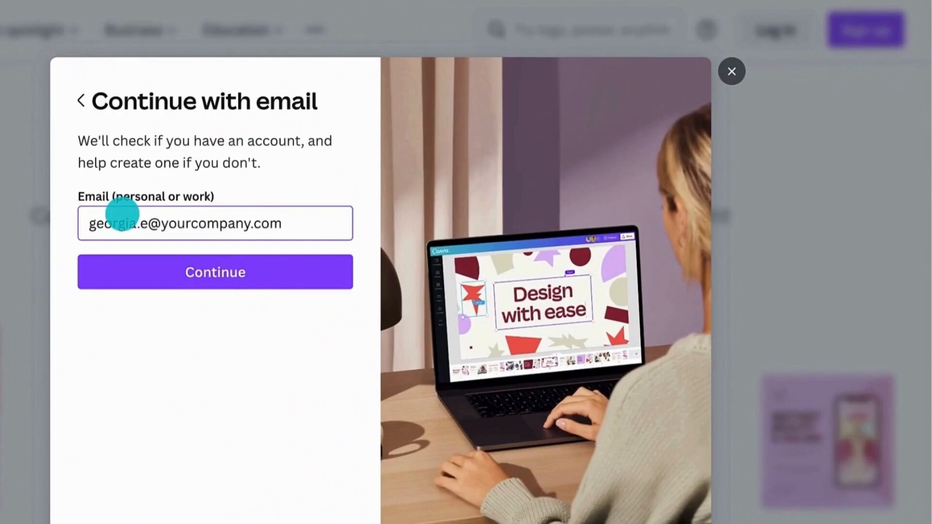
left_click(133, 257)
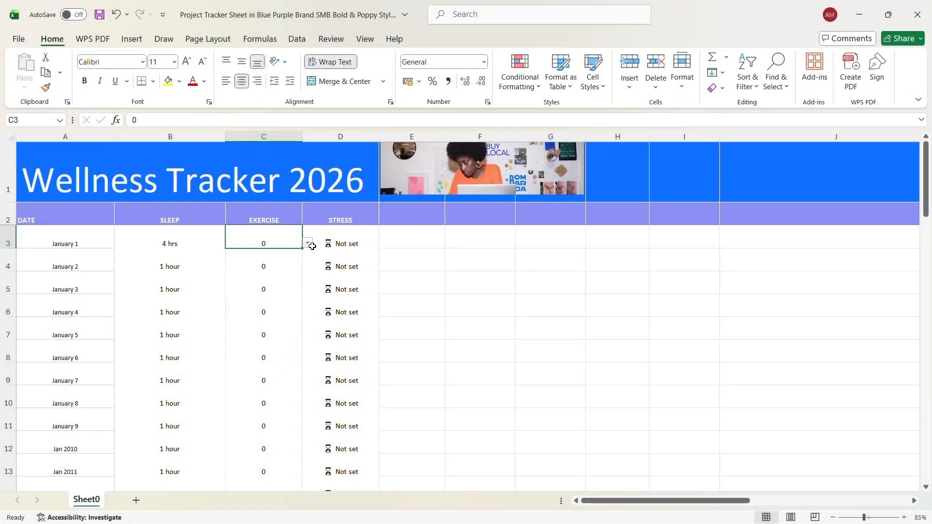
Tick January 1 exercise in C3 and set its stress in D3 to Medium.
left_click(308, 243)
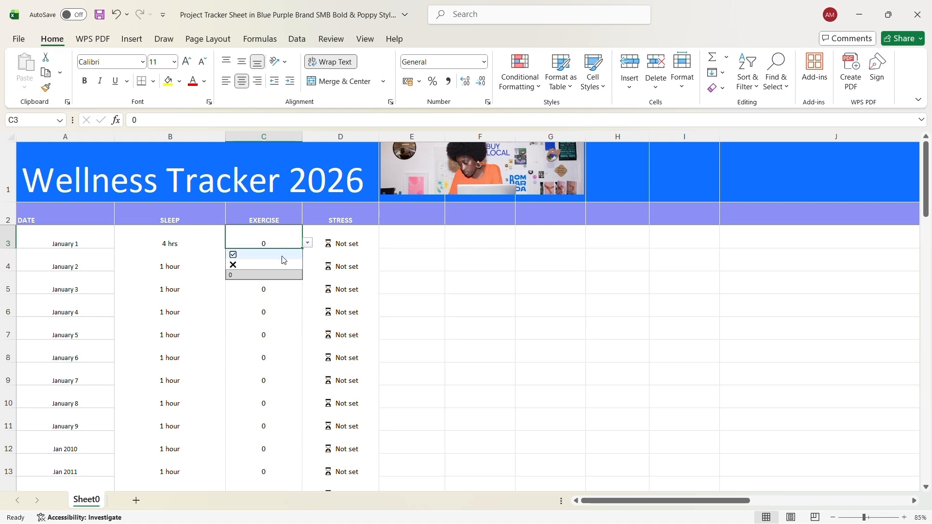
left_click(285, 267)
left_click(308, 242)
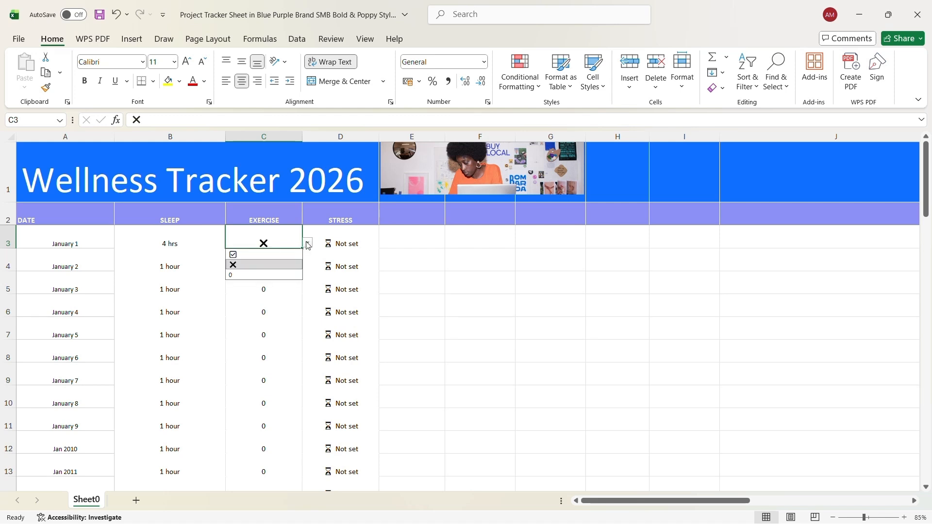
left_click(285, 256)
left_click(363, 235)
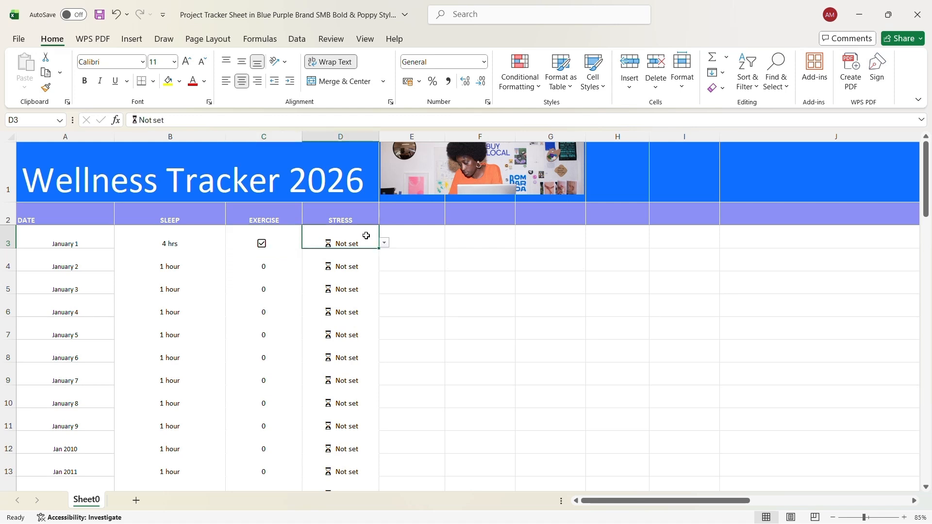
left_click(383, 243)
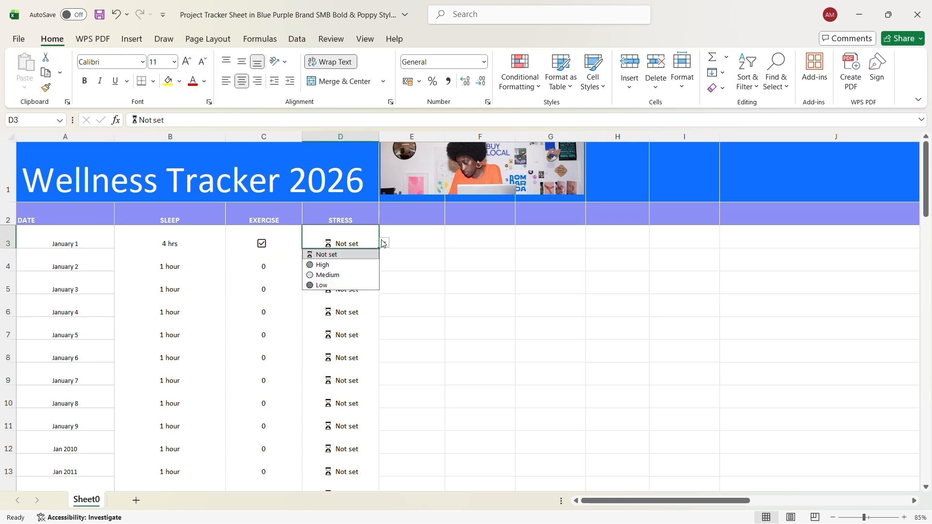
left_click(353, 276)
left_click(409, 245)
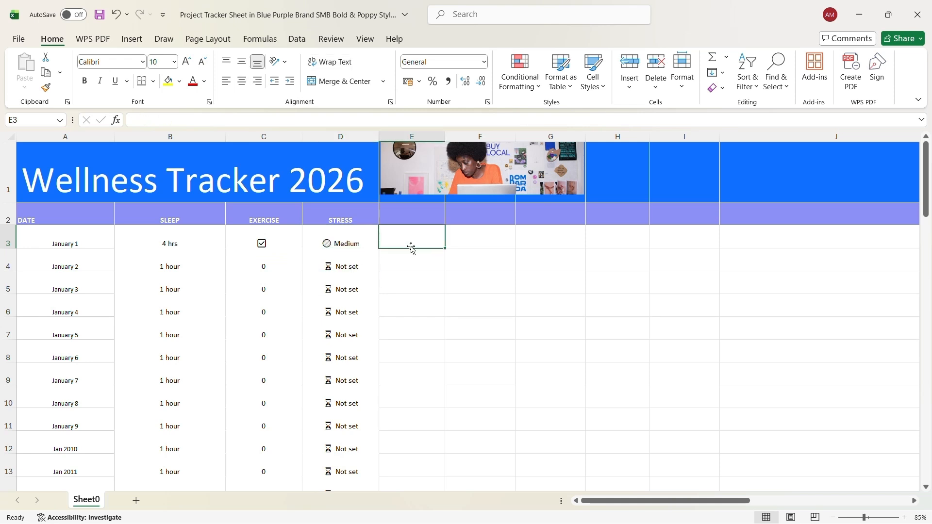
Set January 3 sleep in B5 to 7 hrs and exercise in C5 to X.
left_click(165, 282)
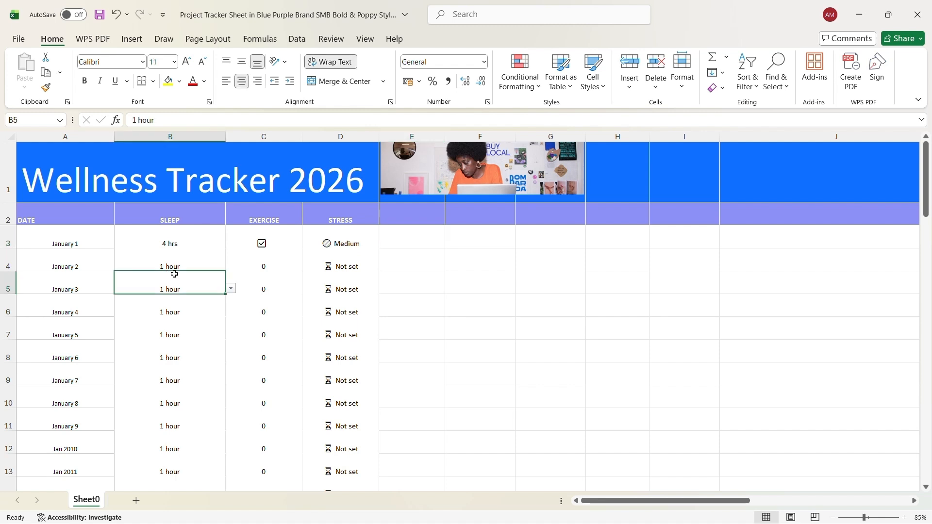
left_click(231, 289)
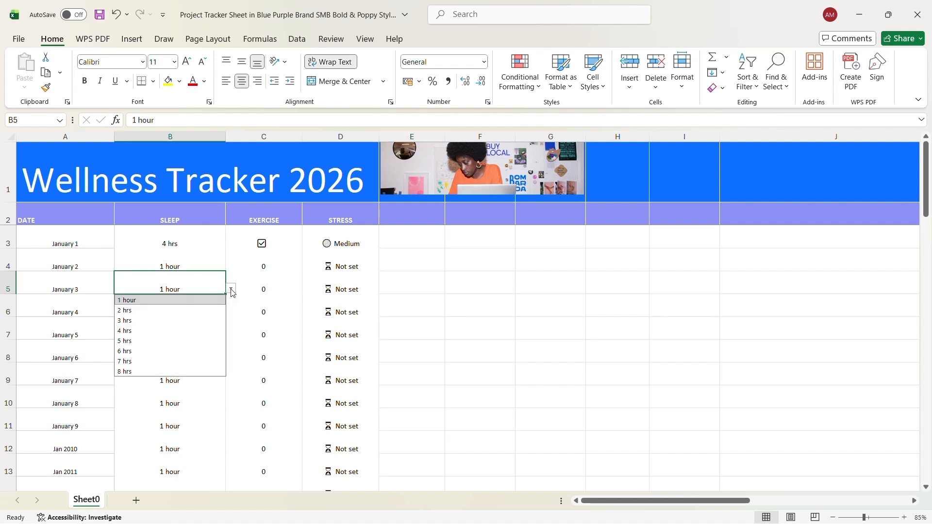
left_click(176, 362)
left_click(232, 289)
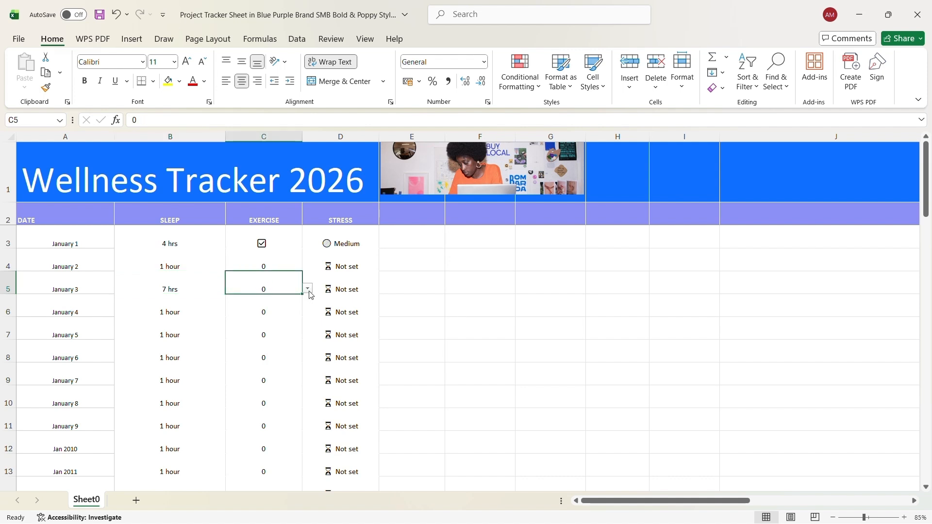
left_click(308, 288)
left_click(236, 312)
left_click(339, 291)
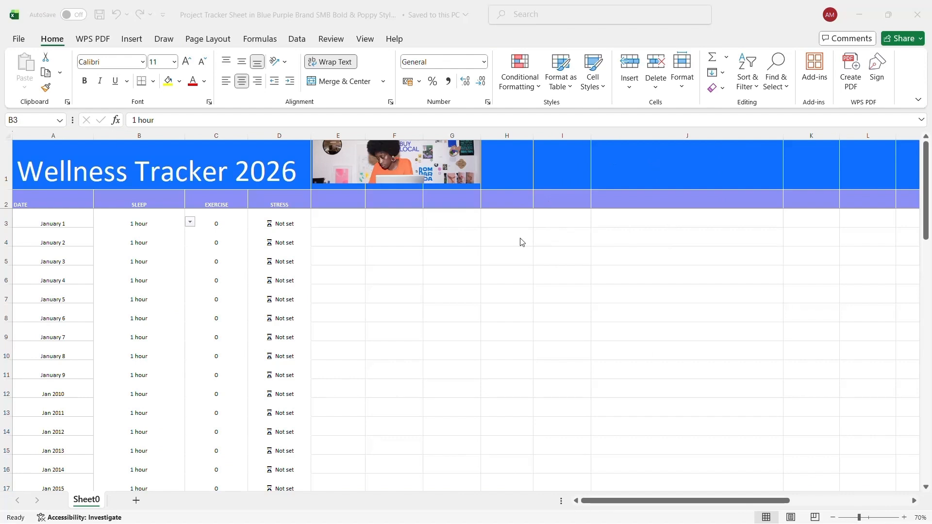
Reopen the January 1 sleep duration options in B3.
scroll(186, 289, "up", 1)
scroll(230, 252, "down", 2)
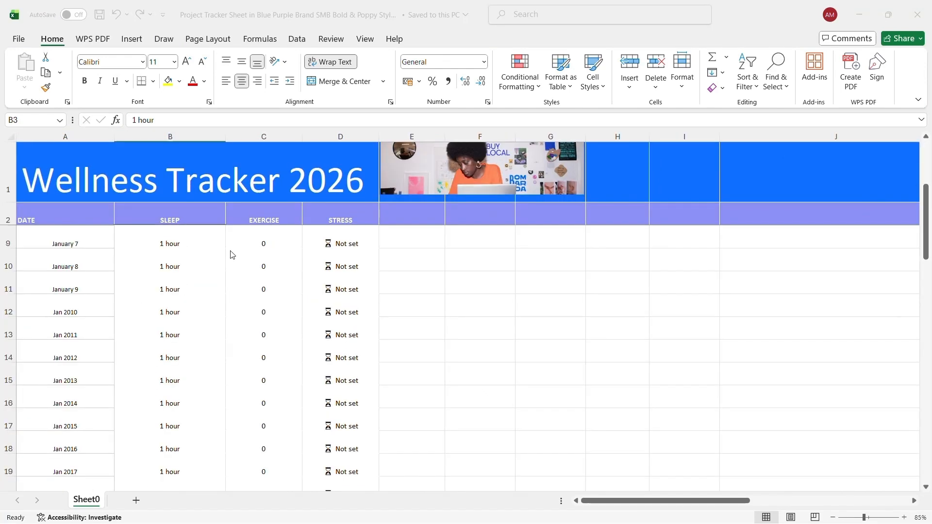
scroll(219, 254, "up", 2)
left_click(154, 236)
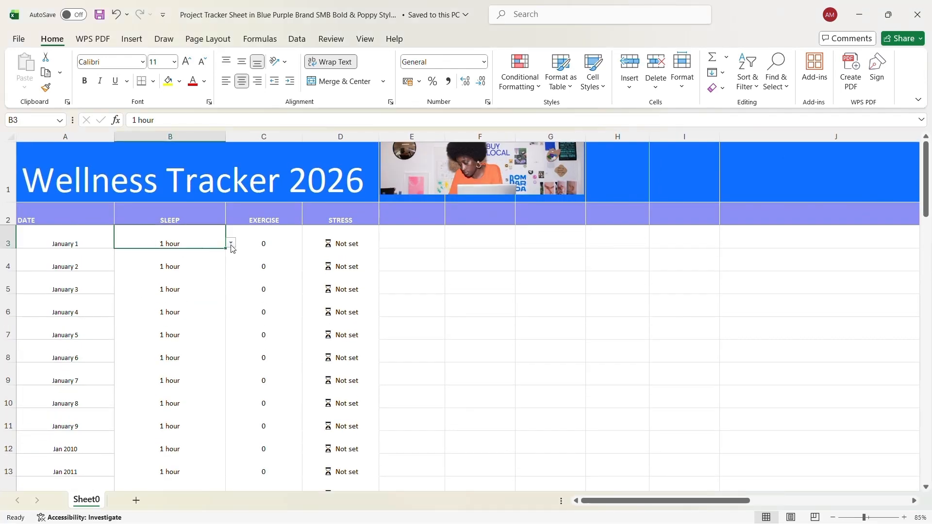
left_click(232, 244)
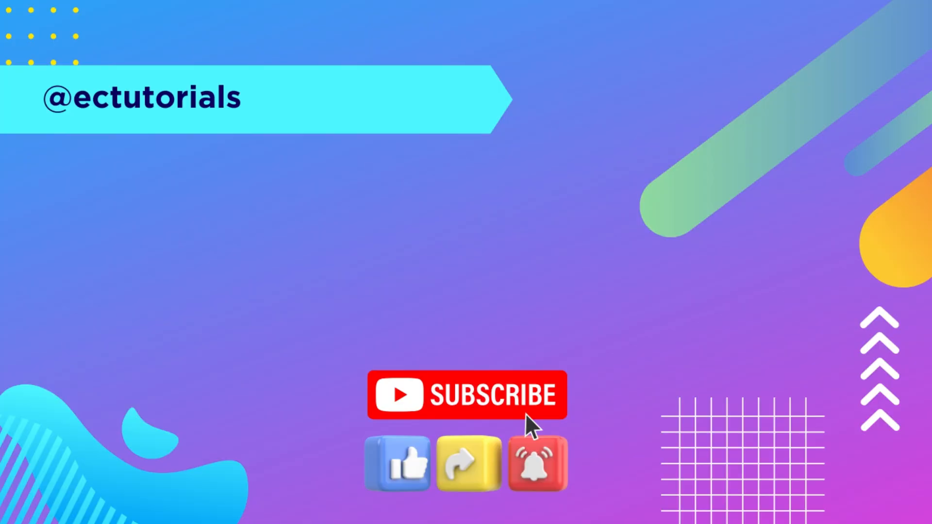